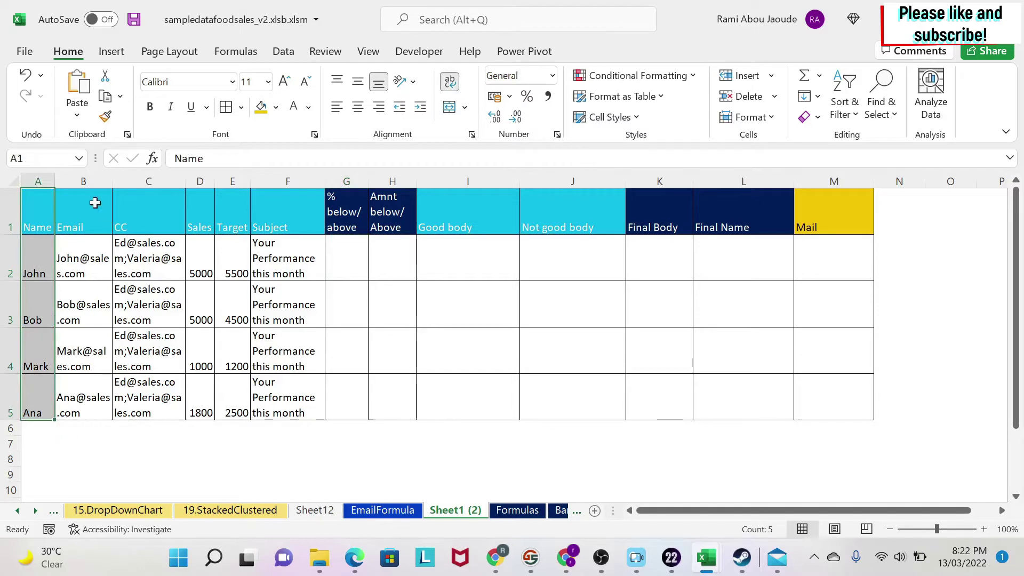
- Review the CC, Sales, Target and Subject columns of the email table
{"action": "left_click_drag", "start_coordinate": [143, 203], "coordinate": [144, 411]}
{"action": "left_click_drag", "start_coordinate": [202, 215], "coordinate": [192, 413]}
{"action": "left_click_drag", "start_coordinate": [229, 205], "coordinate": [228, 411]}
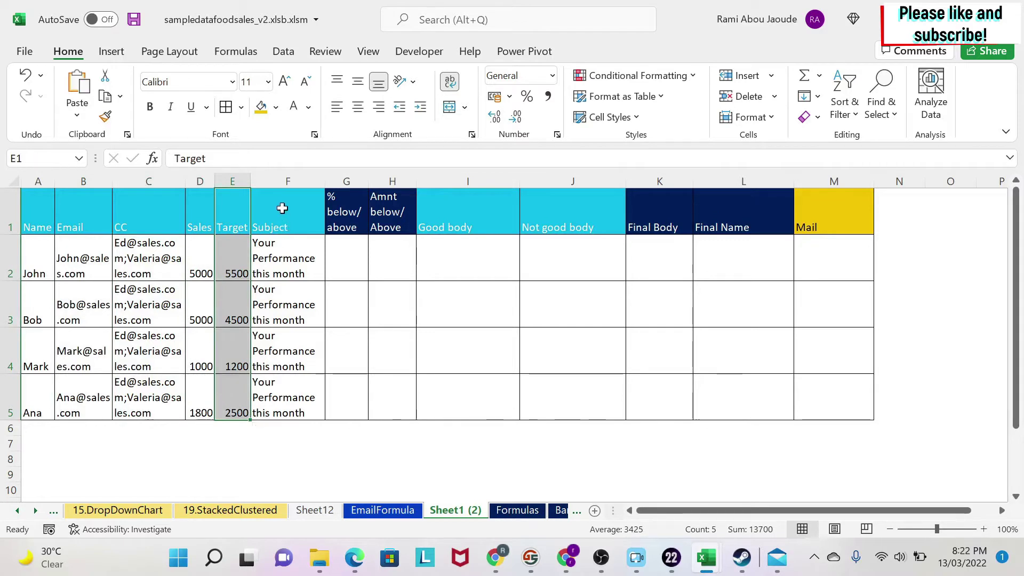
{"action": "left_click_drag", "start_coordinate": [282, 208], "coordinate": [286, 382]}
{"action": "left_click", "coordinate": [278, 272]}
{"action": "left_click", "coordinate": [284, 298]}
{"action": "left_click", "coordinate": [291, 368]}
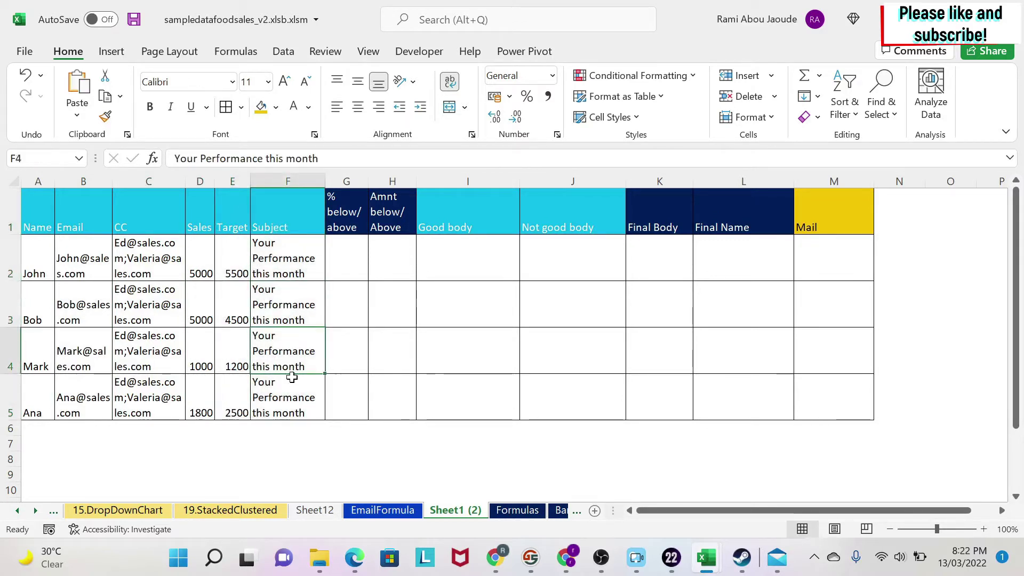
- Calculate the % below/above in G2 with =(D2-E2)/E2 and fill the formula down to G5
{"action": "left_click", "coordinate": [346, 258]}
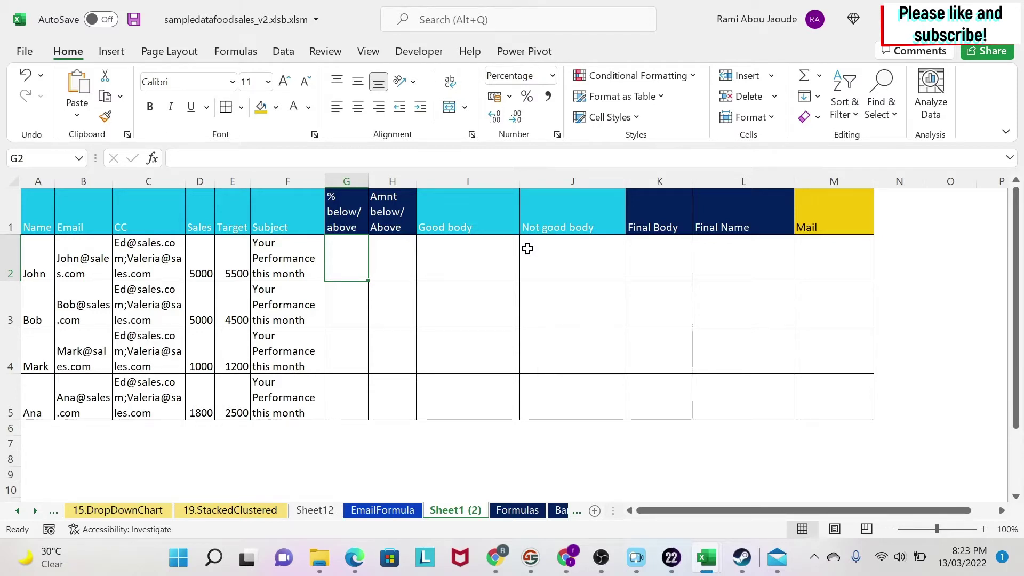
{"action": "type", "text": "="}
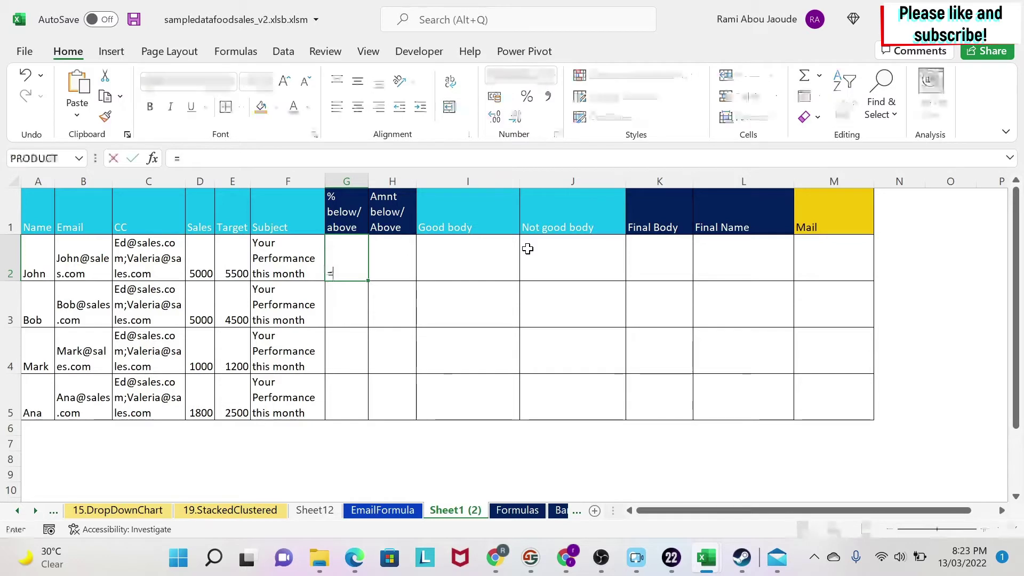
{"action": "type", "text": "("}
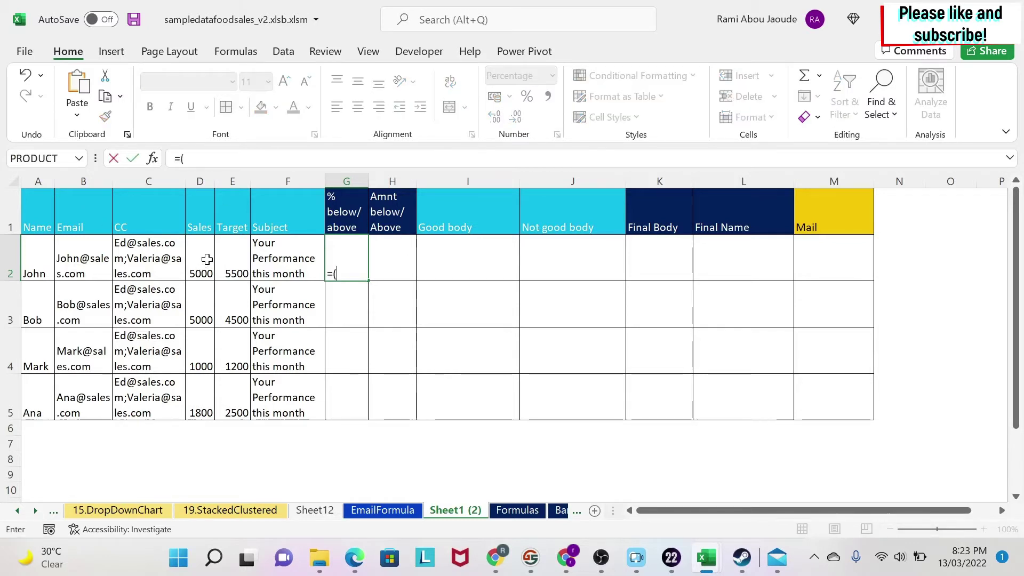
{"action": "left_click", "coordinate": [200, 254]}
{"action": "type", "text": "-"}
{"action": "left_click", "coordinate": [224, 253]}
{"action": "type", "text": ")/"}
{"action": "left_click", "coordinate": [224, 253]}
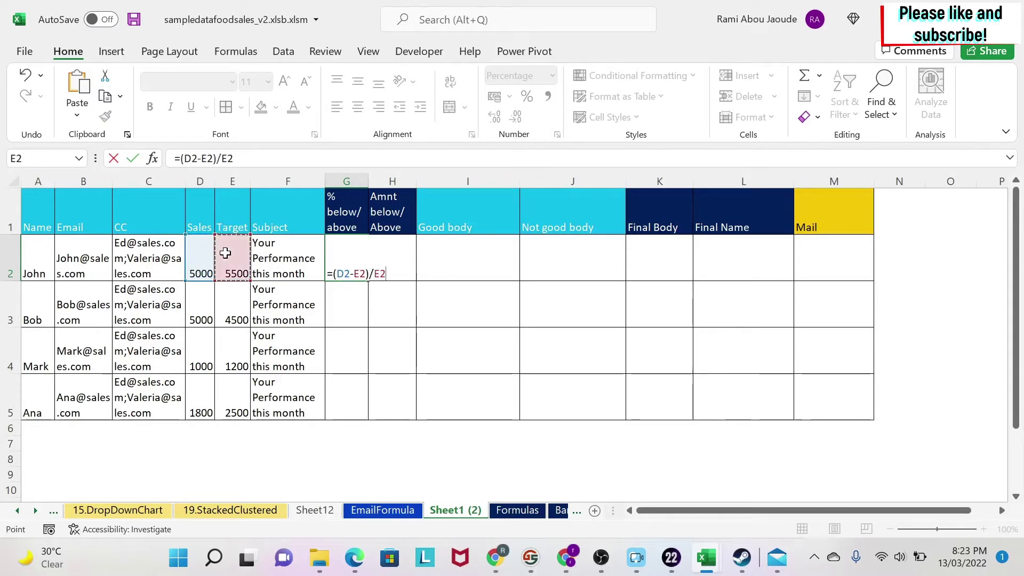
{"action": "key", "text": "Return"}
{"action": "left_click", "coordinate": [363, 275]}
{"action": "left_click_drag", "start_coordinate": [364, 275], "coordinate": [358, 414]}
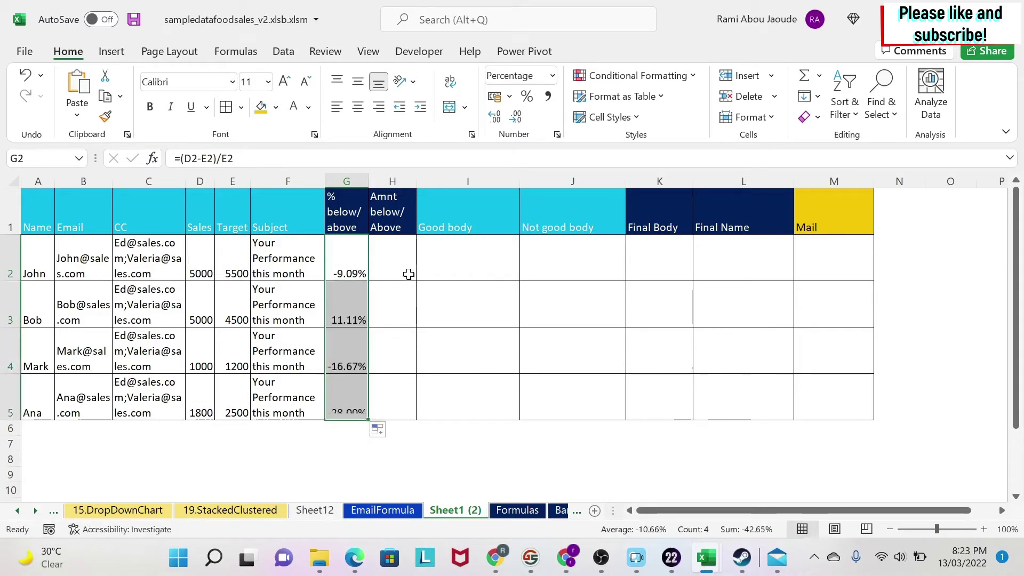
- Calculate the amount below/above in H2 with =D2-E2 and fill the formula down to H5
{"action": "left_click", "coordinate": [383, 248]}
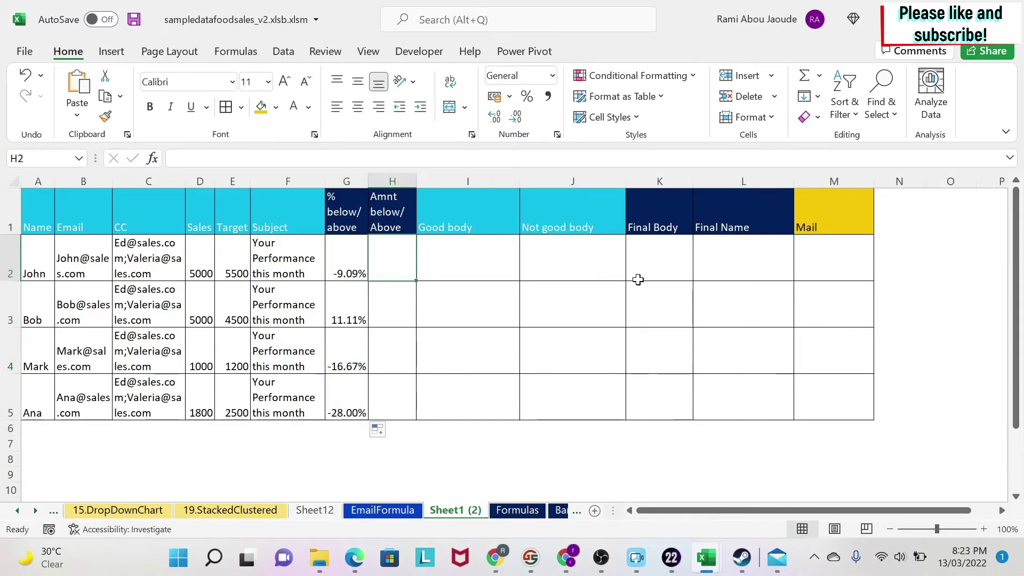
{"action": "type", "text": "="}
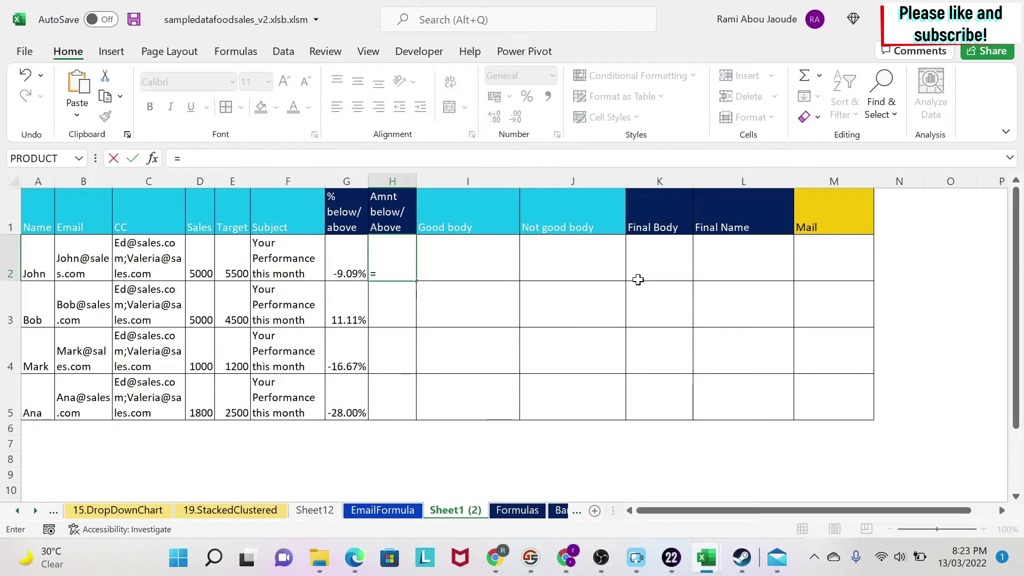
{"action": "left_click", "coordinate": [190, 254]}
{"action": "type", "text": "-"}
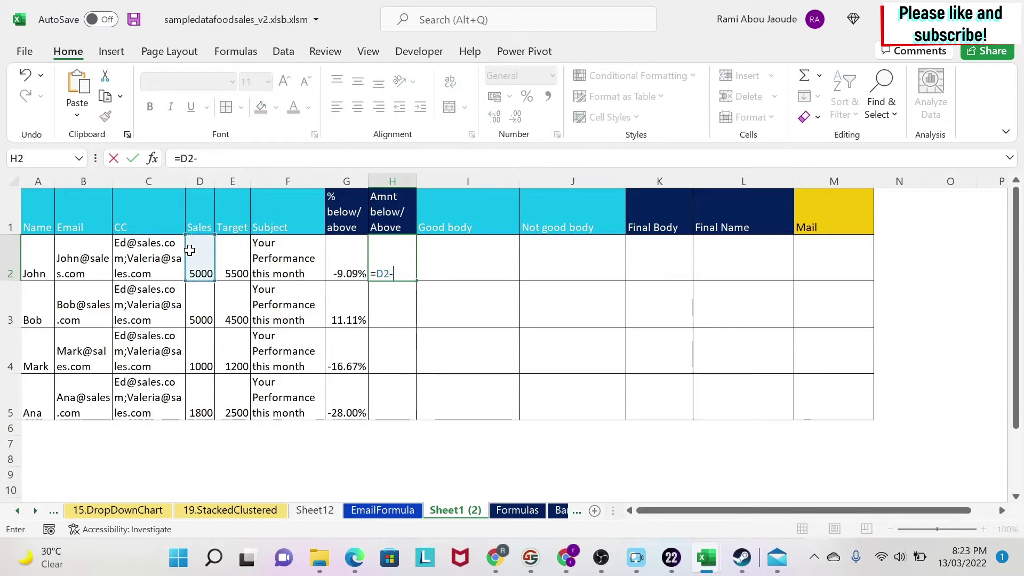
{"action": "left_click", "coordinate": [242, 261]}
{"action": "key", "text": "ctrl+Return"}
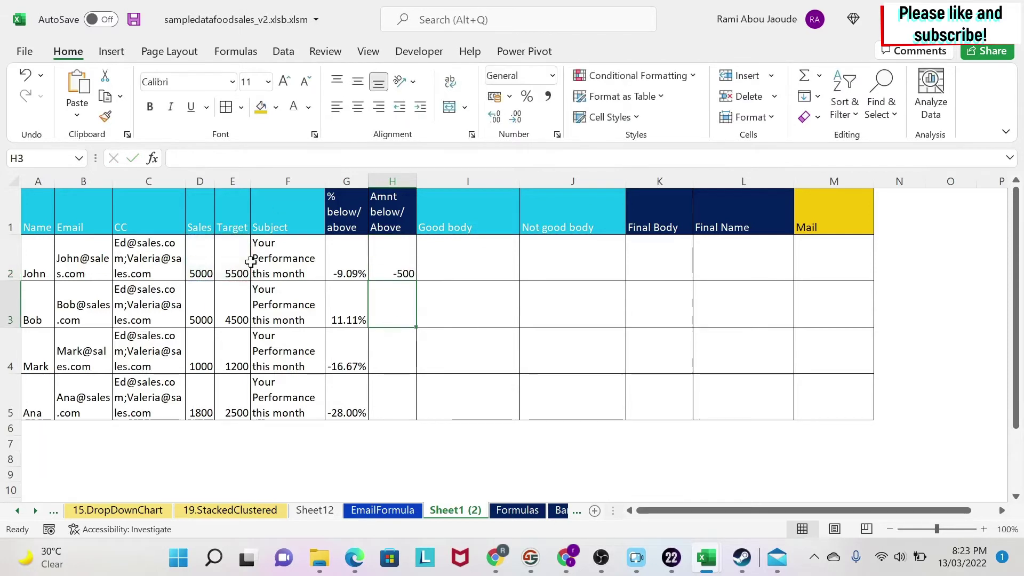
{"action": "left_click_drag", "start_coordinate": [416, 281], "coordinate": [389, 421]}
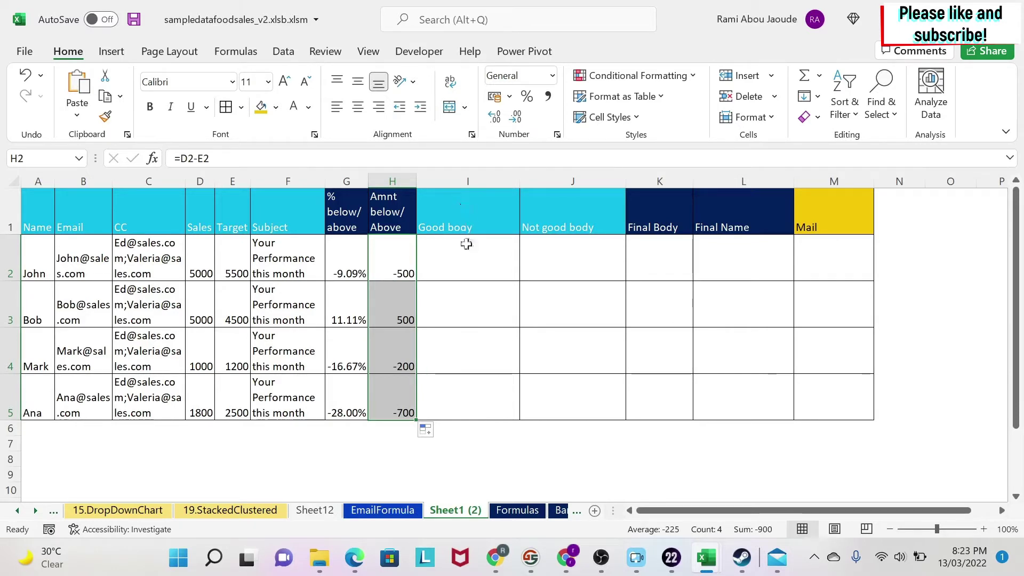
{"action": "left_click_drag", "start_coordinate": [343, 304], "coordinate": [421, 304]}
{"action": "left_click", "coordinate": [380, 311]}
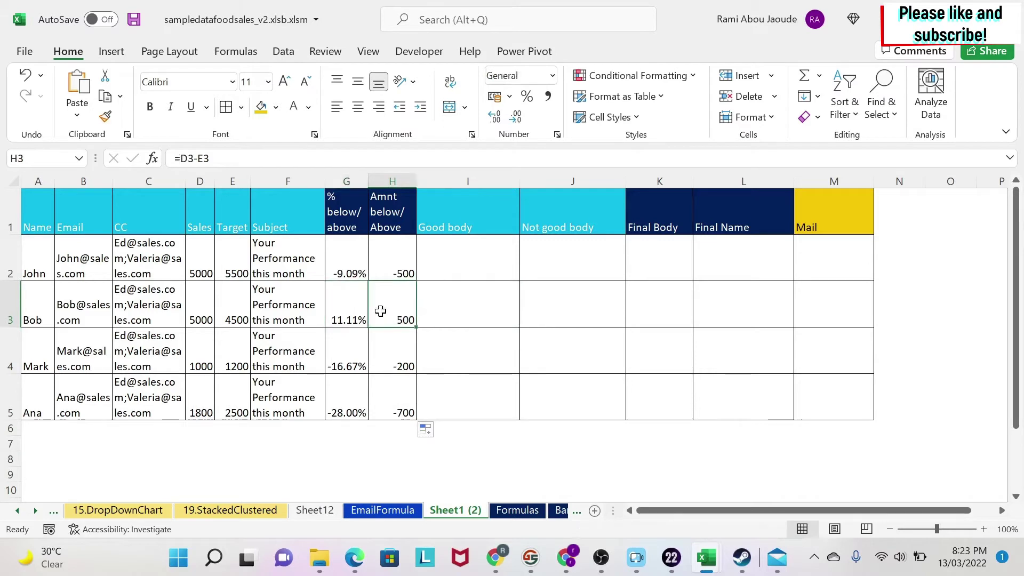
{"action": "left_click_drag", "start_coordinate": [345, 267], "coordinate": [378, 263]}
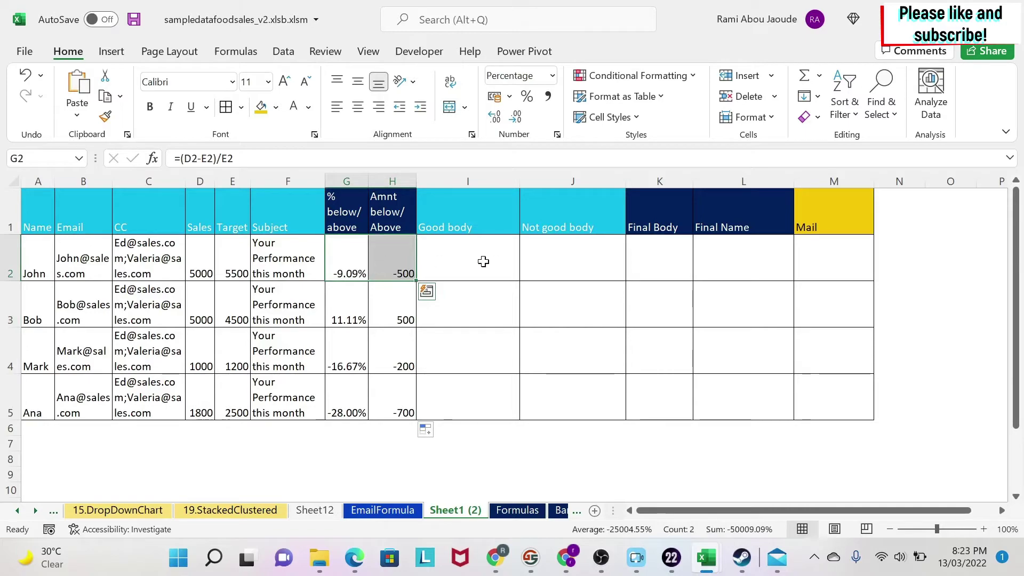
- Begin the Good body formula in I2 with the text "Your performance was amazing this month! You have overachieved the target by "
{"action": "left_click", "coordinate": [483, 262]}
{"action": "type", "text": "=\"Y"}
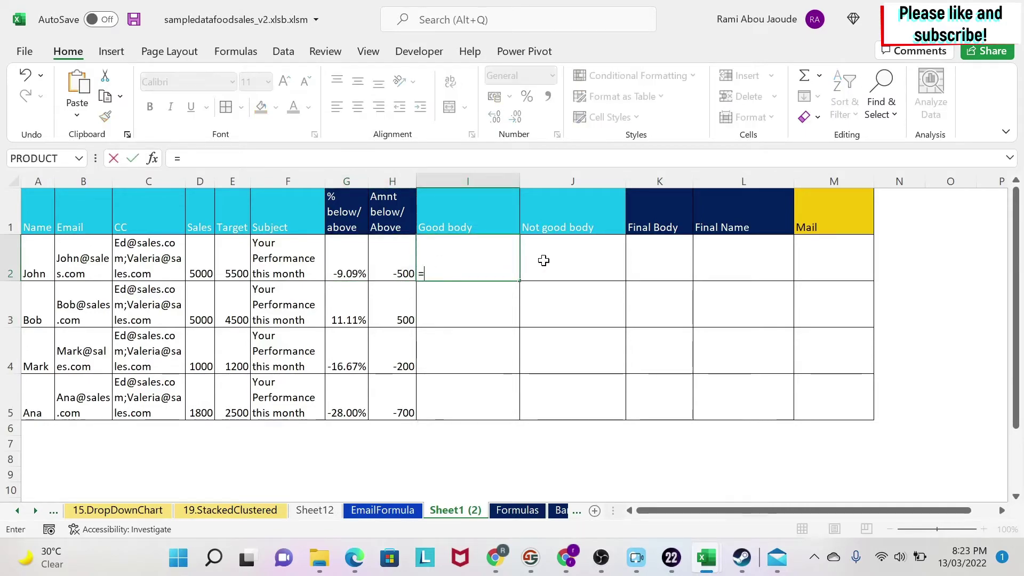
{"action": "type", "text": "our perfr"}
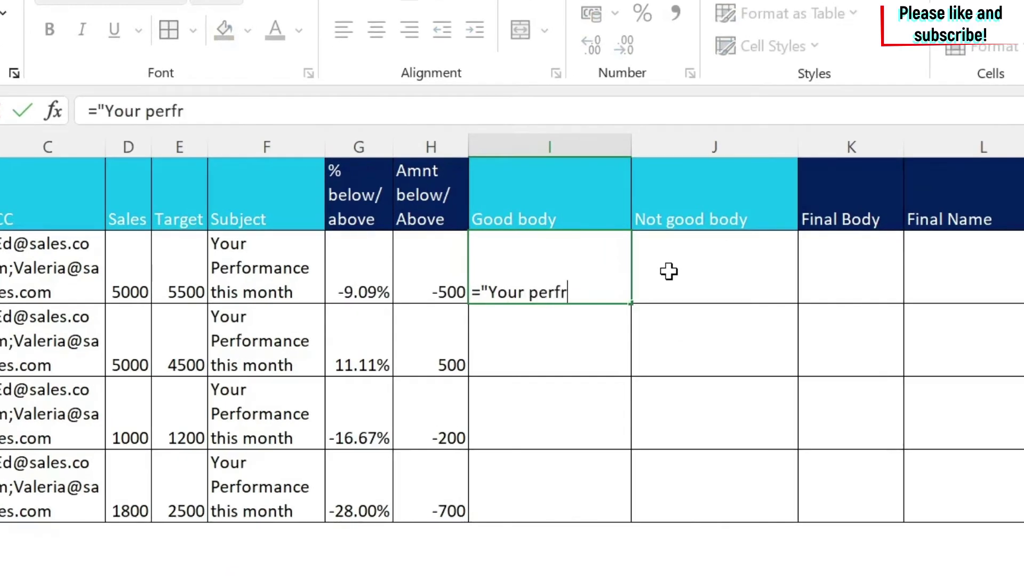
{"action": "key", "text": "BackSpace"}
{"action": "type", "text": "ormance was a"}
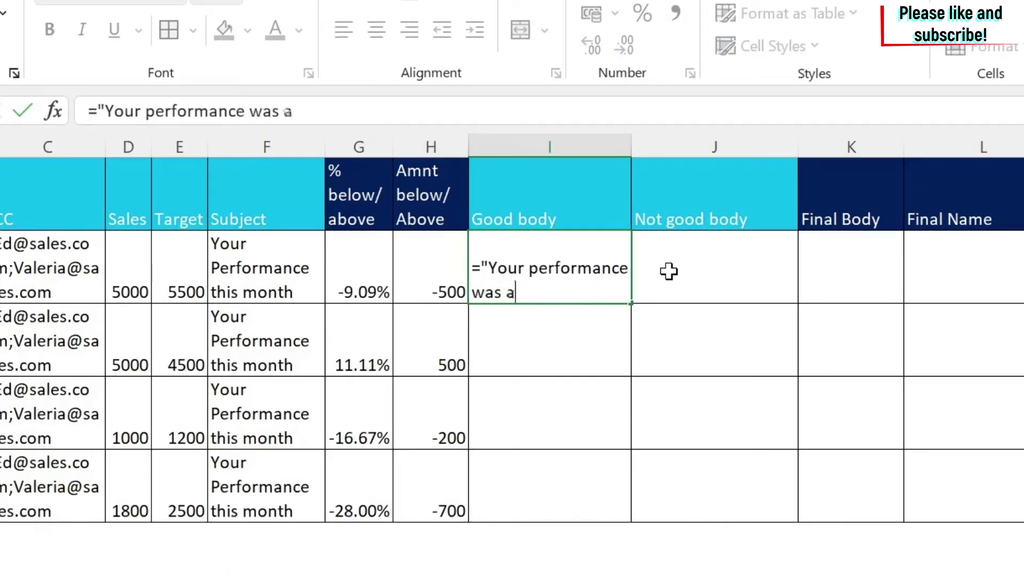
{"action": "type", "text": "mazing this month!"}
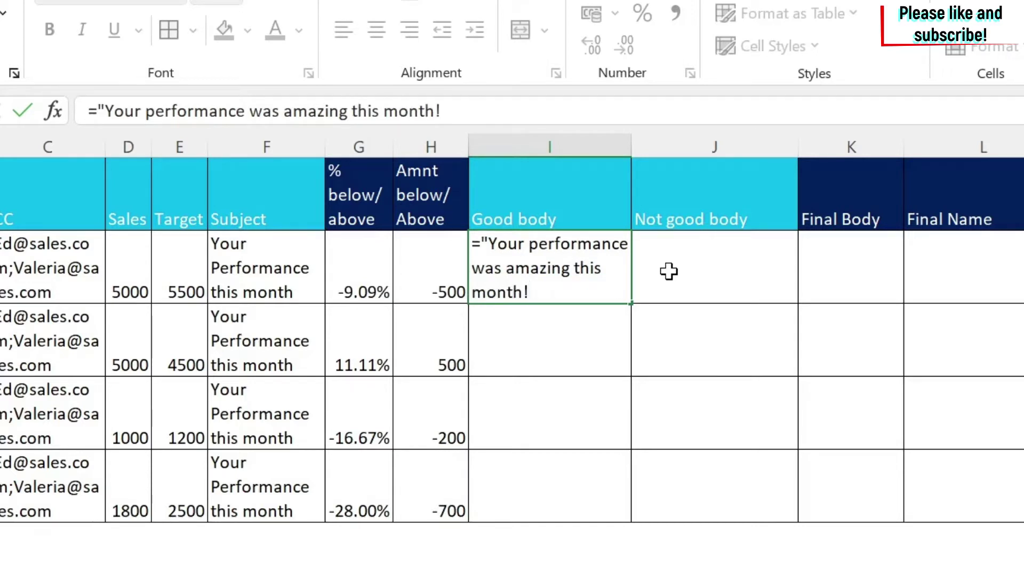
{"action": "type", "text": " You "}
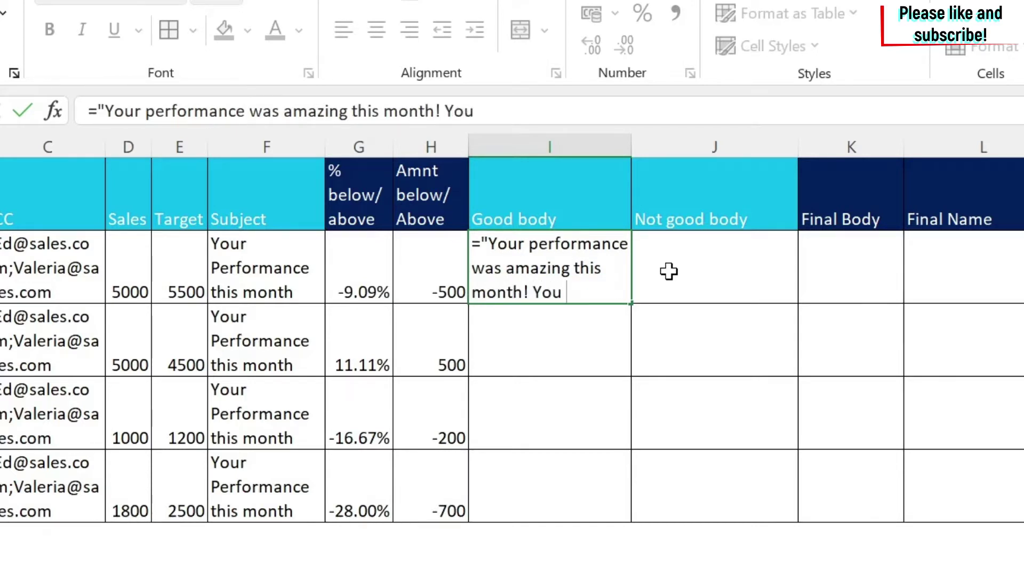
{"action": "type", "text": "have over"}
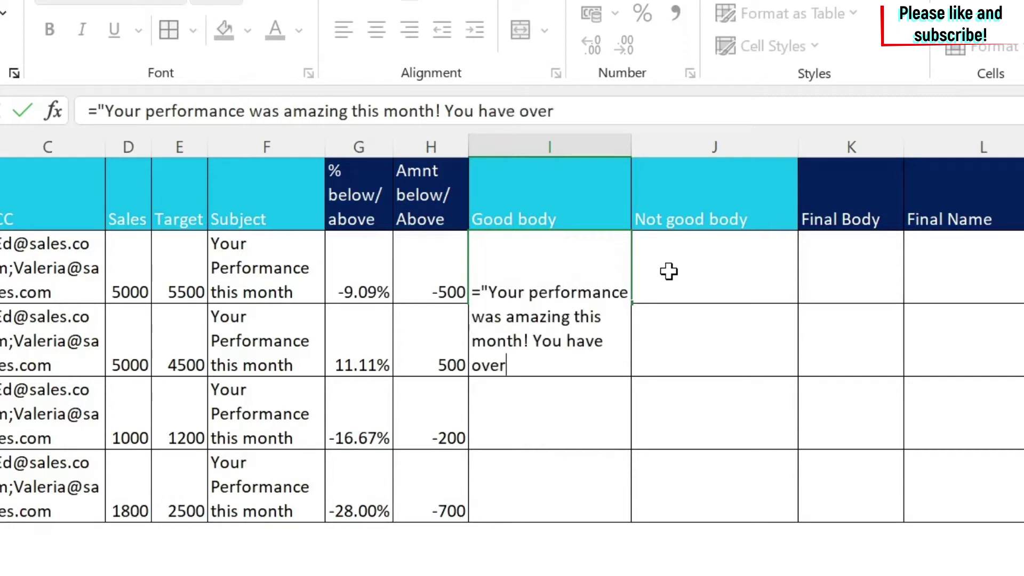
{"action": "type", "text": "achieved the target by \""}
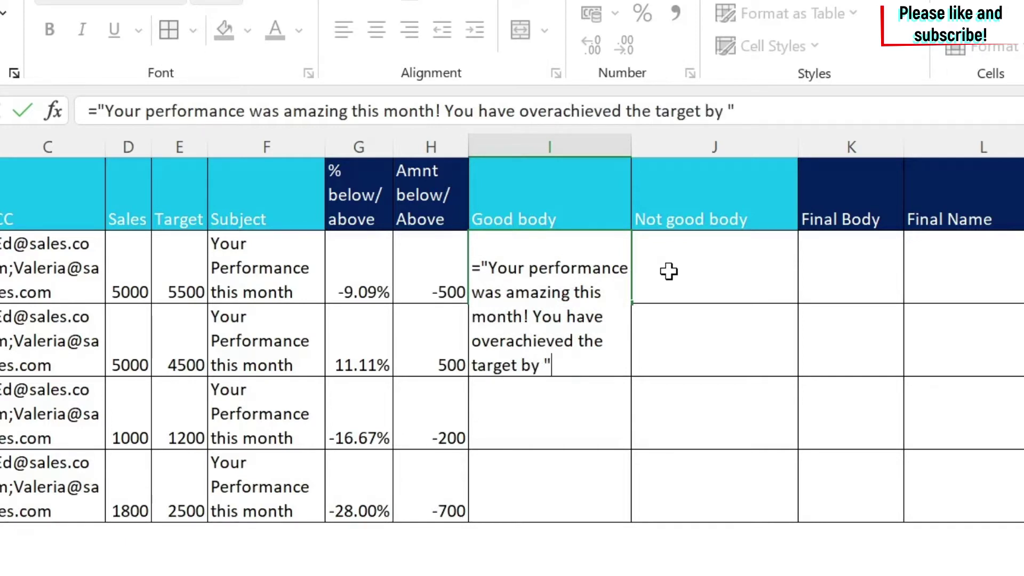
- Complete the I2 formula by appending &H2&" or "&G2, and fit the height of row 2 to the message
{"action": "type", "text": "&"}
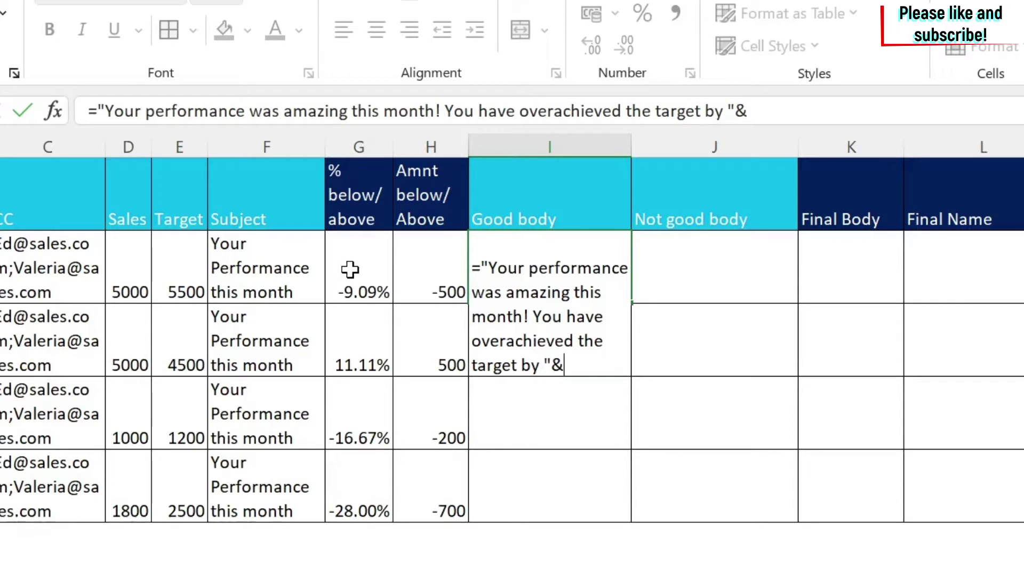
{"action": "left_click", "coordinate": [437, 272]}
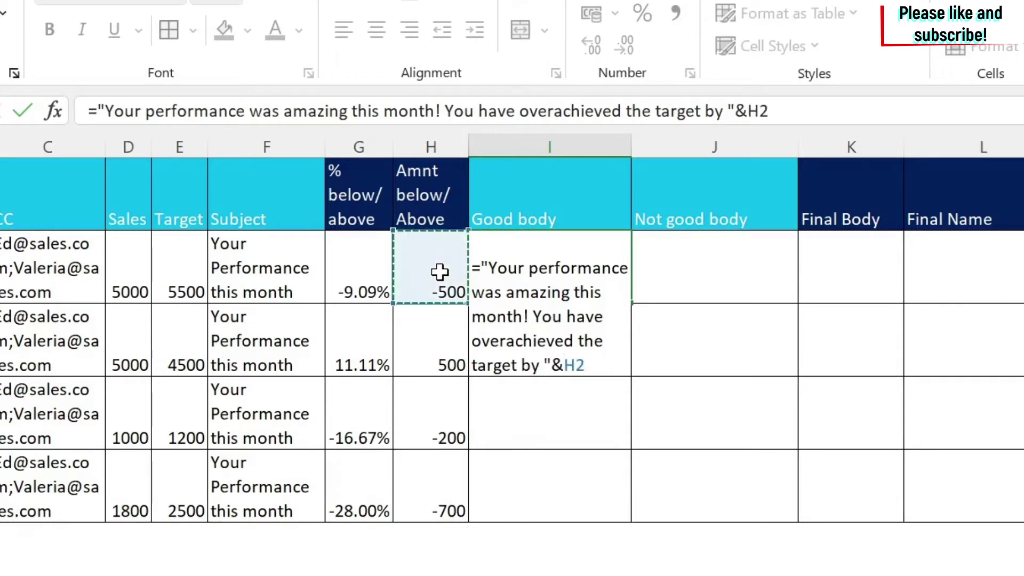
{"action": "type", "text": "&\" or"}
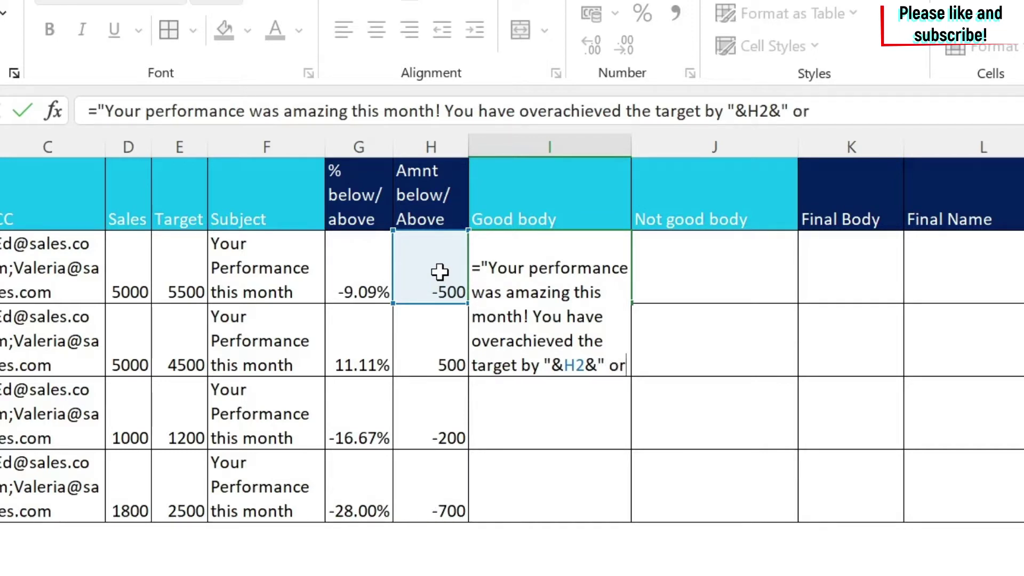
{"action": "type", "text": "\"&"}
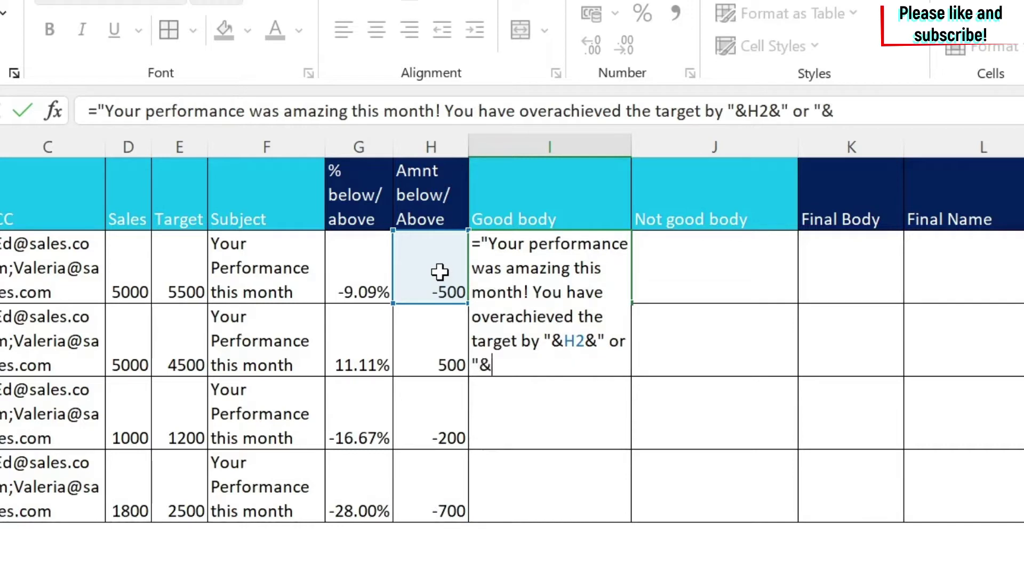
{"action": "left_click", "coordinate": [344, 276]}
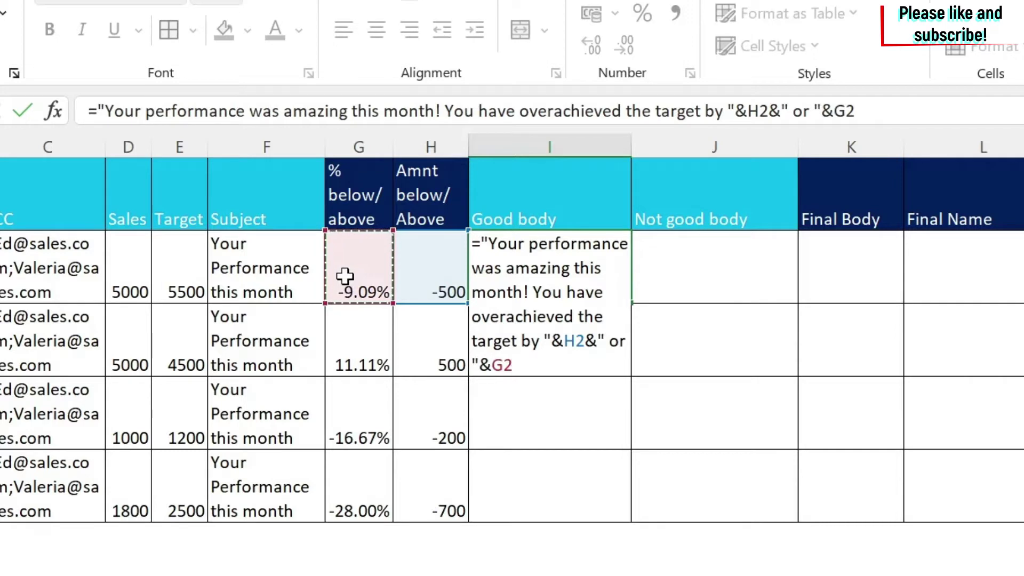
{"action": "key", "text": "ctrl+Return"}
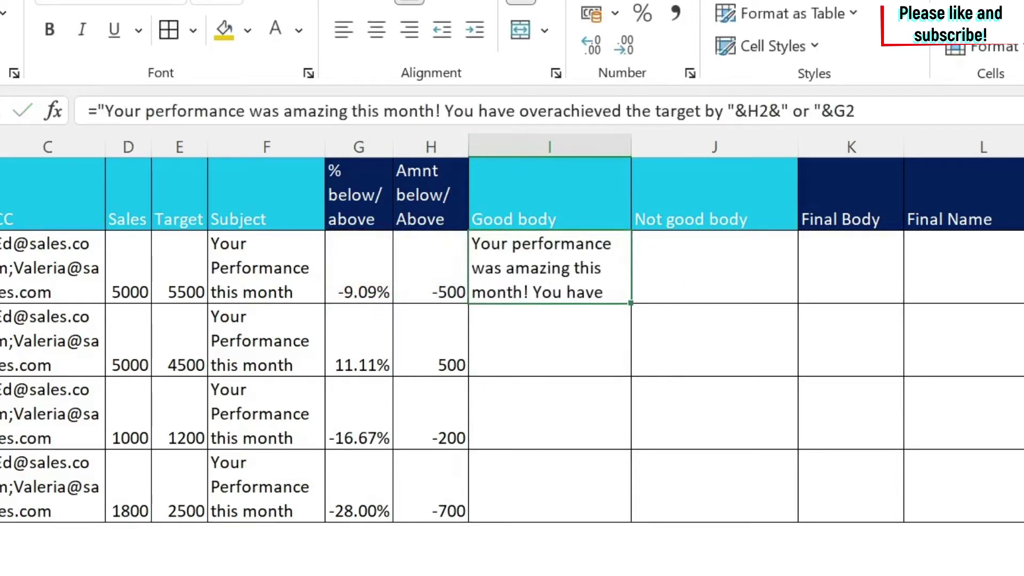
{"action": "double_click", "coordinate": [3, 303]}
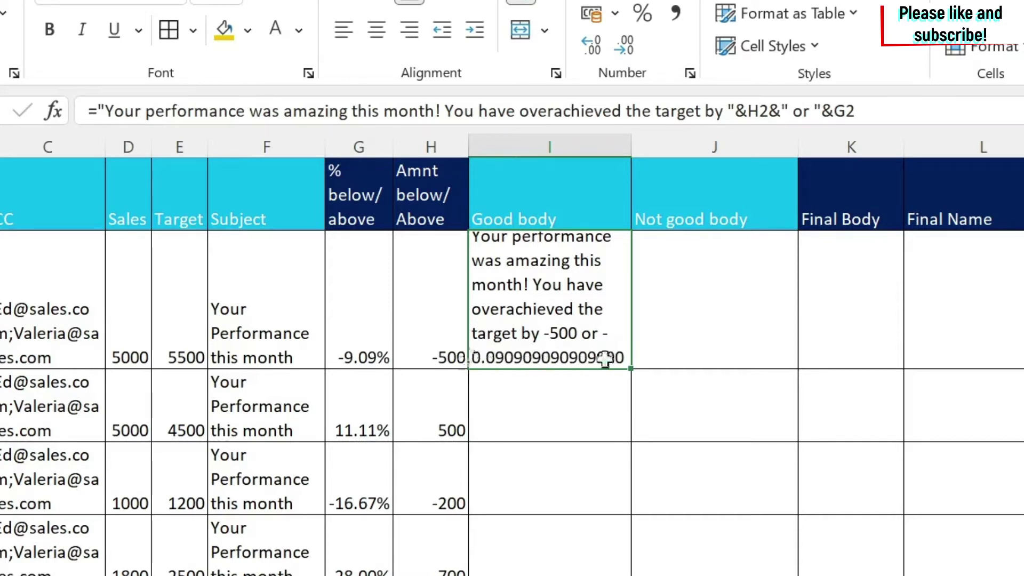
- Wrap G2 in the I2 formula in TEXT with the format "0.00%" and fill the formula down the Good body column
{"action": "left_click", "coordinate": [838, 111]}
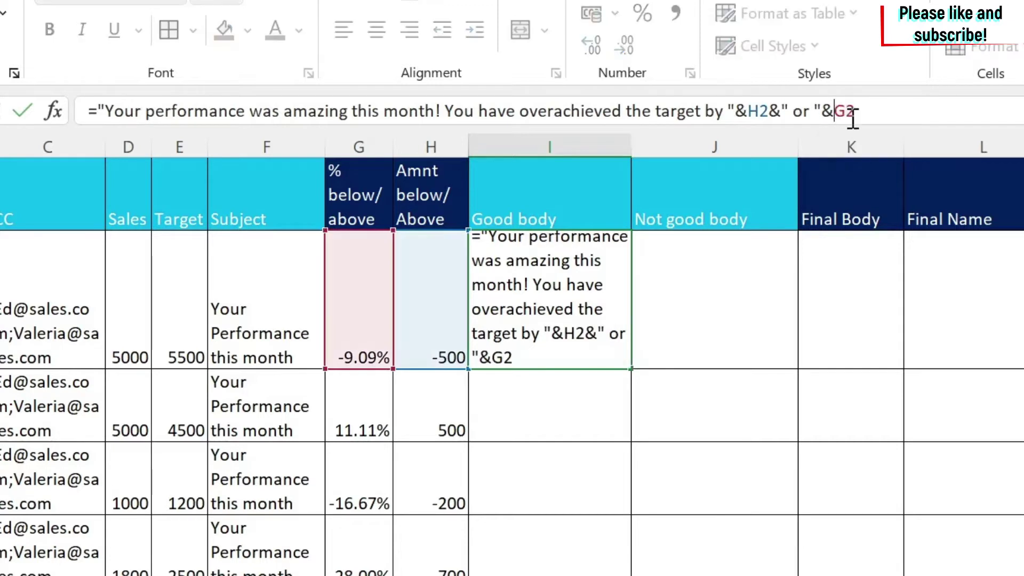
{"action": "type", "text": "text("}
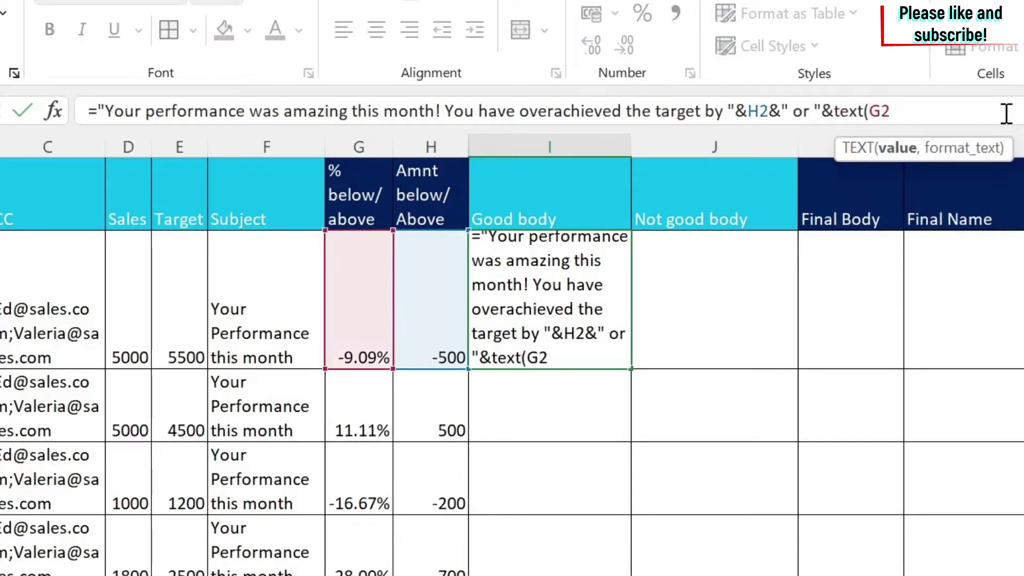
{"action": "left_click", "coordinate": [932, 111]}
{"action": "type", "text": ",\"0."}
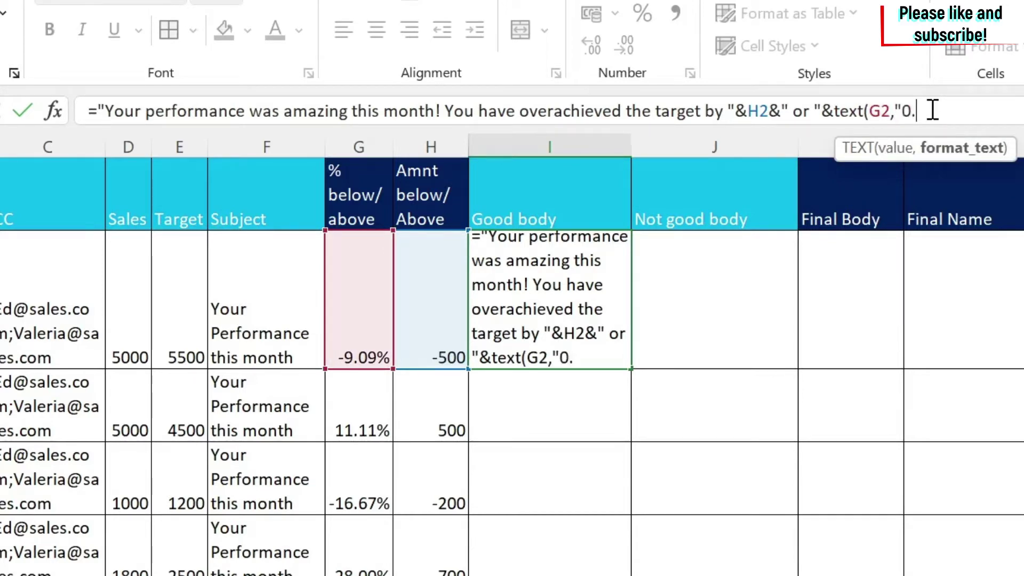
{"action": "type", "text": "00%\""}
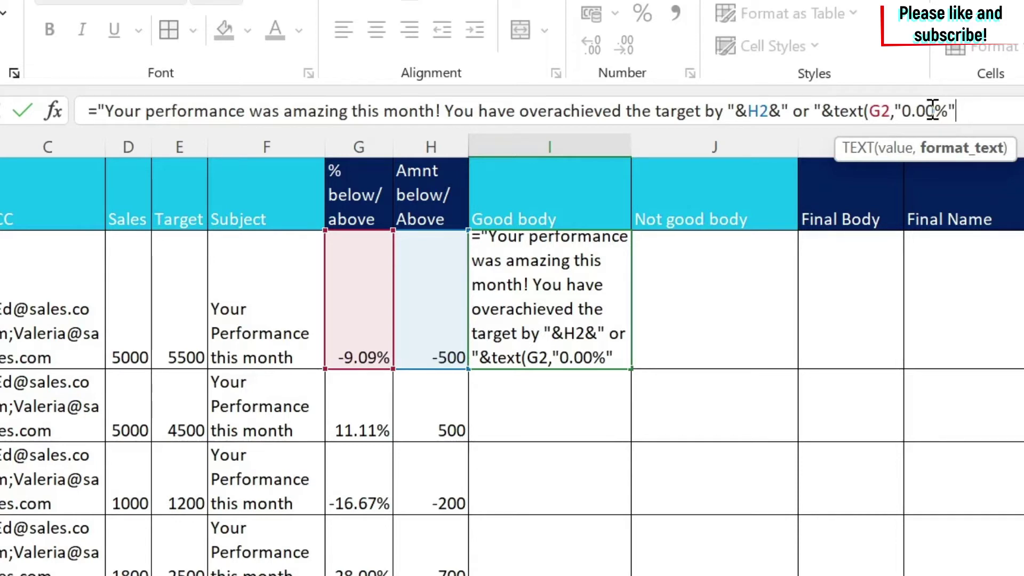
{"action": "type", "text": ")"}
{"action": "key", "text": "Return"}
{"action": "left_click", "coordinate": [504, 295]}
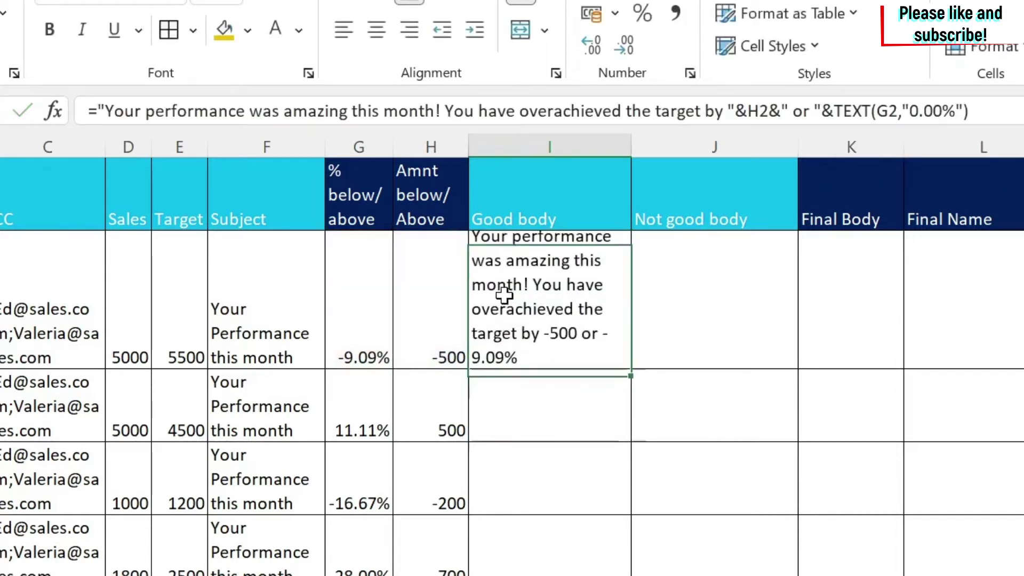
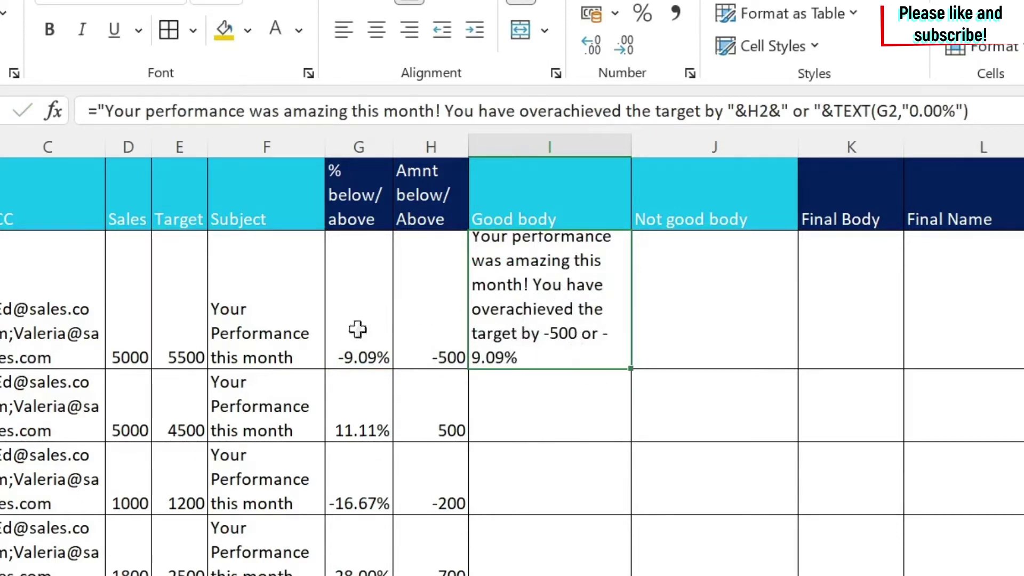
{"action": "left_click_drag", "start_coordinate": [634, 370], "coordinate": [632, 573]}
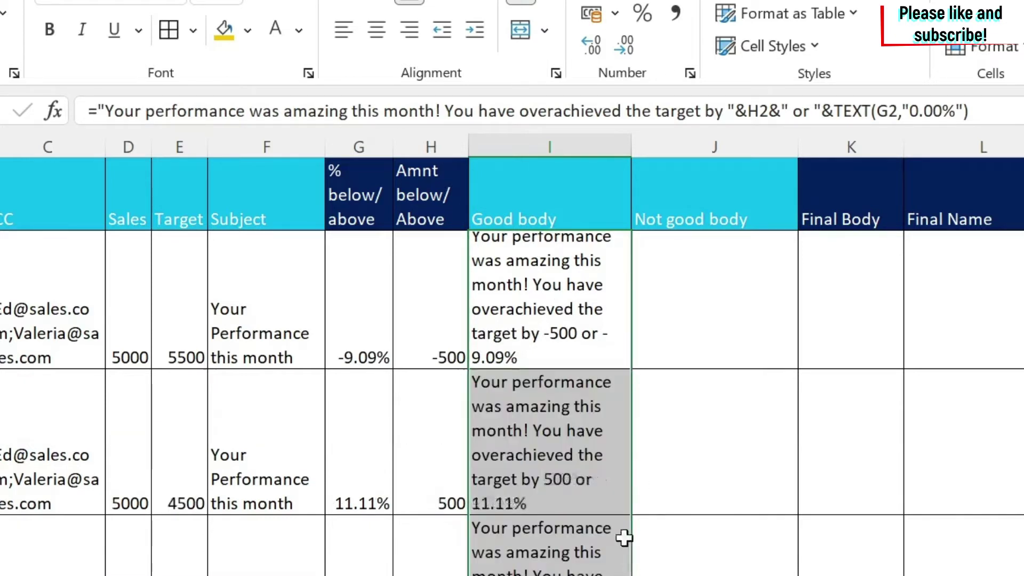
- Widen the Good body column so its messages fit on fewer lines
{"action": "left_click_drag", "start_coordinate": [634, 145], "coordinate": [665, 146]}
{"action": "left_click", "coordinate": [566, 465]}
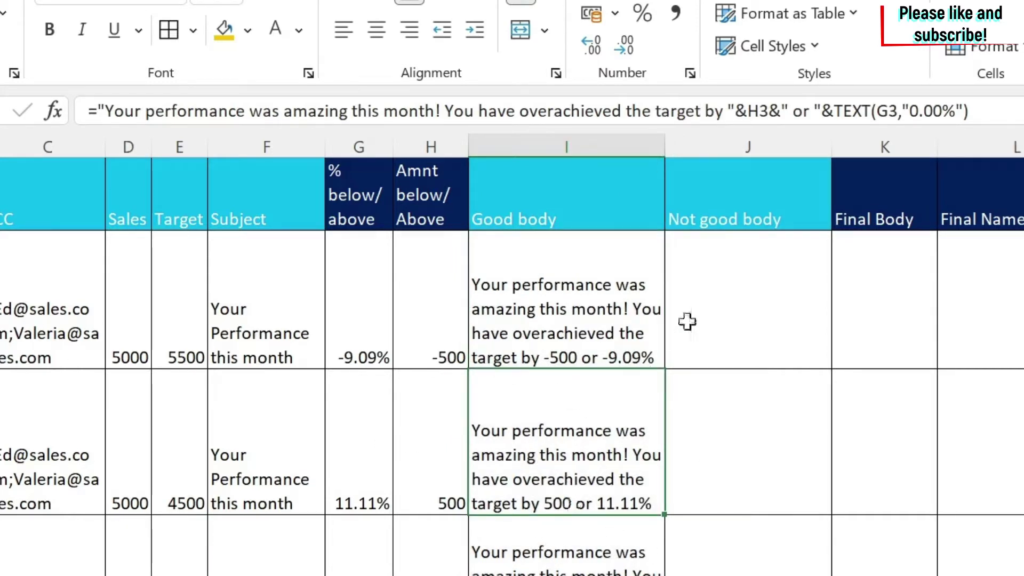
- Begin the Not good body formula in J2 with the text "Your performance was horrible this month! You have underachieved by "
{"action": "left_click", "coordinate": [715, 292]}
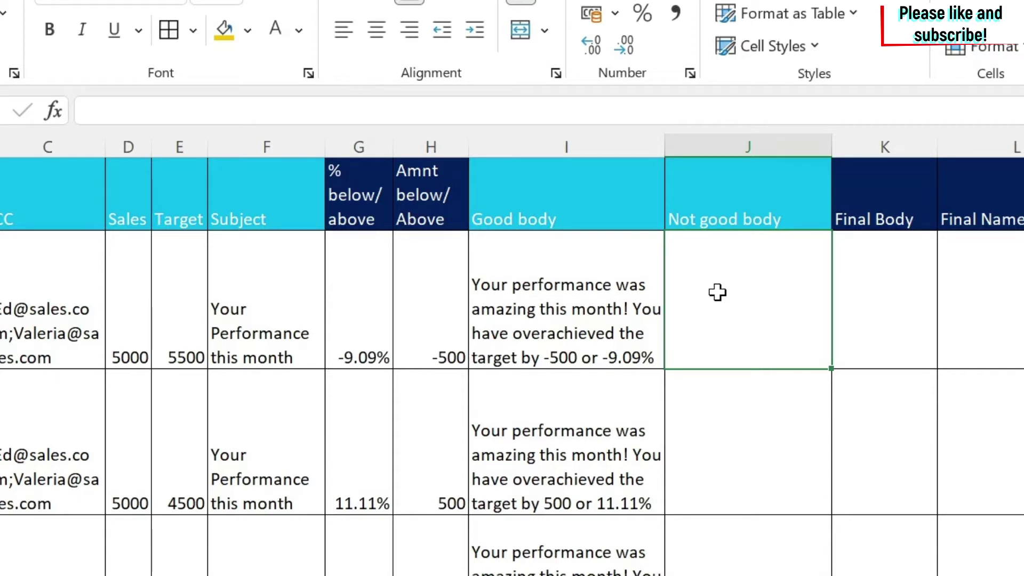
{"action": "type", "text": "=\"Your "}
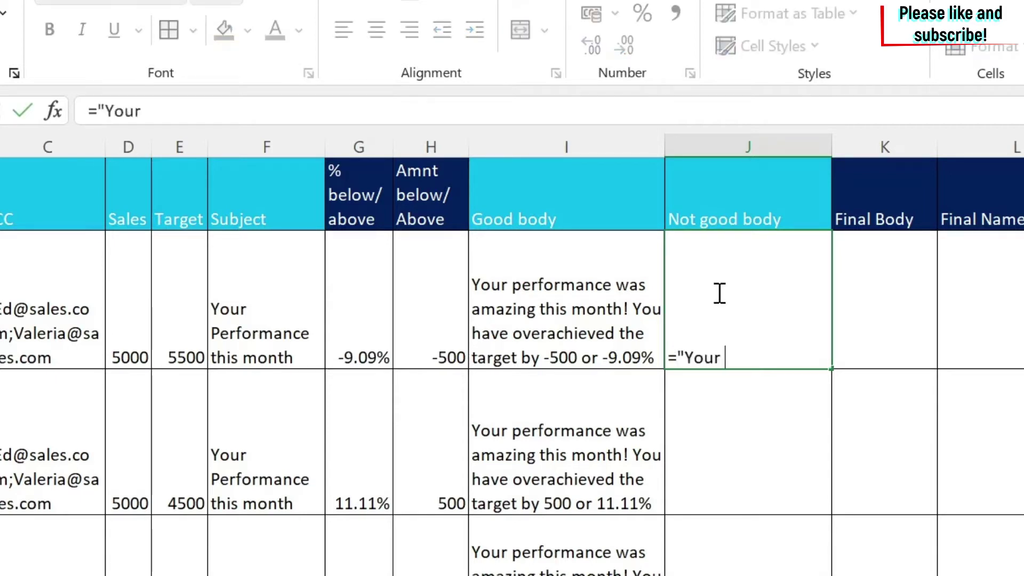
{"action": "type", "text": "perfromance"}
{"action": "key", "text": "BackSpace"}
{"action": "key", "text": "BackSpace"}
{"action": "key", "text": "BackSpace"}
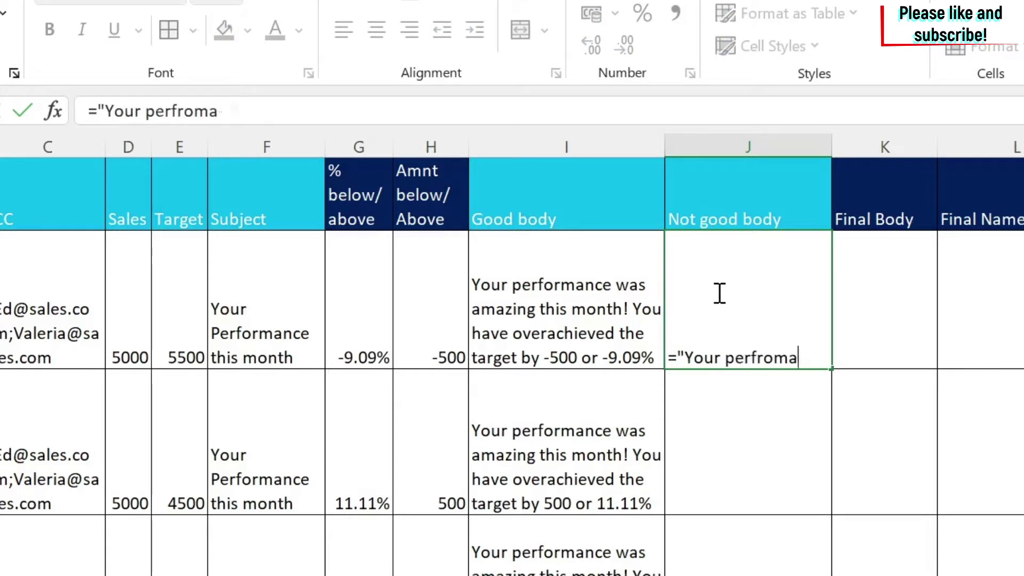
{"action": "key", "text": "BackSpace"}
{"action": "key", "text": "BackSpace"}
{"action": "key", "text": "BackSpace"}
{"action": "key", "text": "BackSpace"}
{"action": "type", "text": "ormance "}
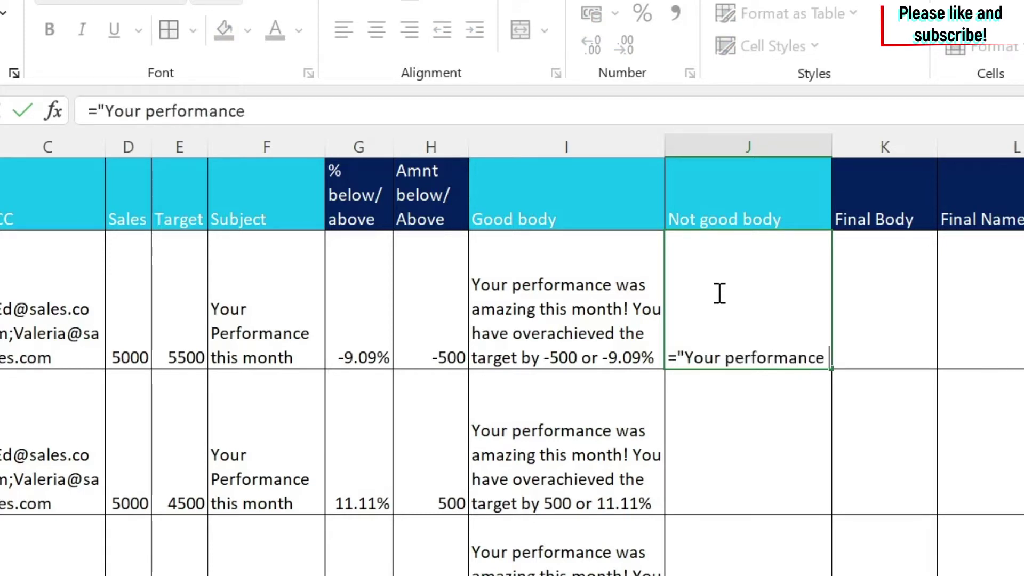
{"action": "type", "text": "t"}
{"action": "key", "text": "BackSpace"}
{"action": "type", "text": "a"}
{"action": "key", "text": "BackSpace"}
{"action": "type", "text": "was hirr"}
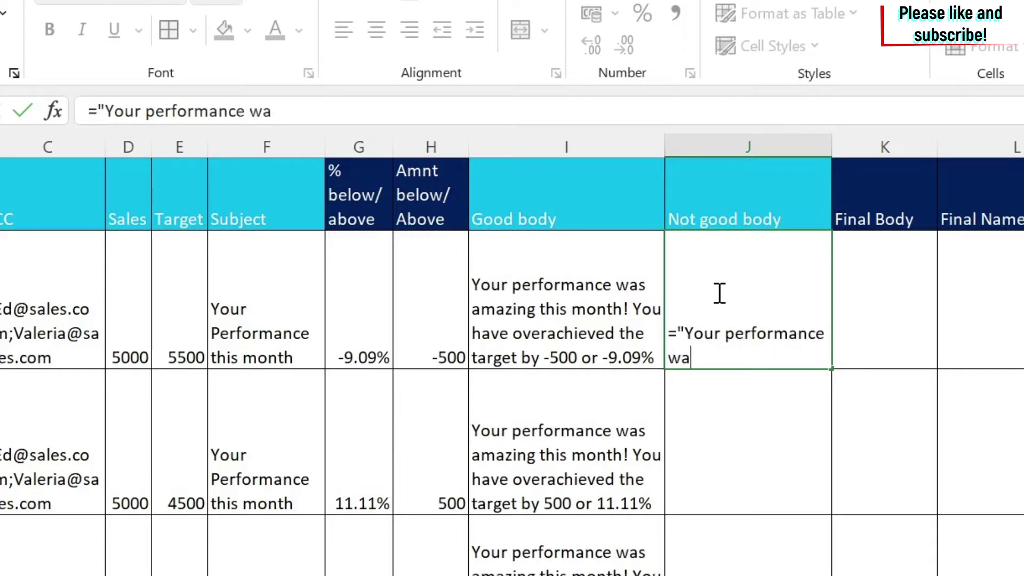
{"action": "key", "text": "BackSpace"}
{"action": "key", "text": "BackSpace"}
{"action": "key", "text": "BackSpace"}
{"action": "type", "text": "orri"}
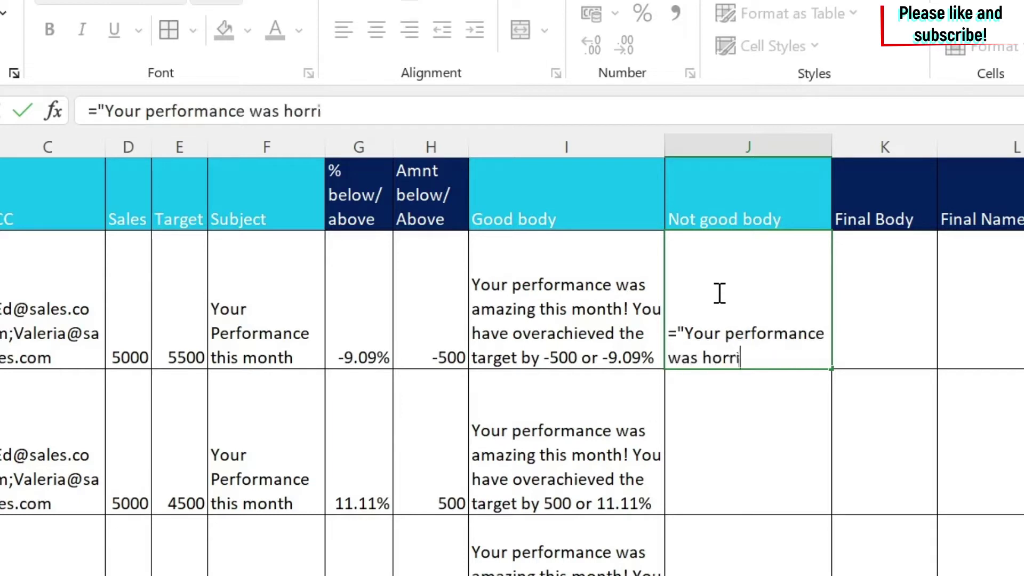
{"action": "type", "text": "ble this mon"}
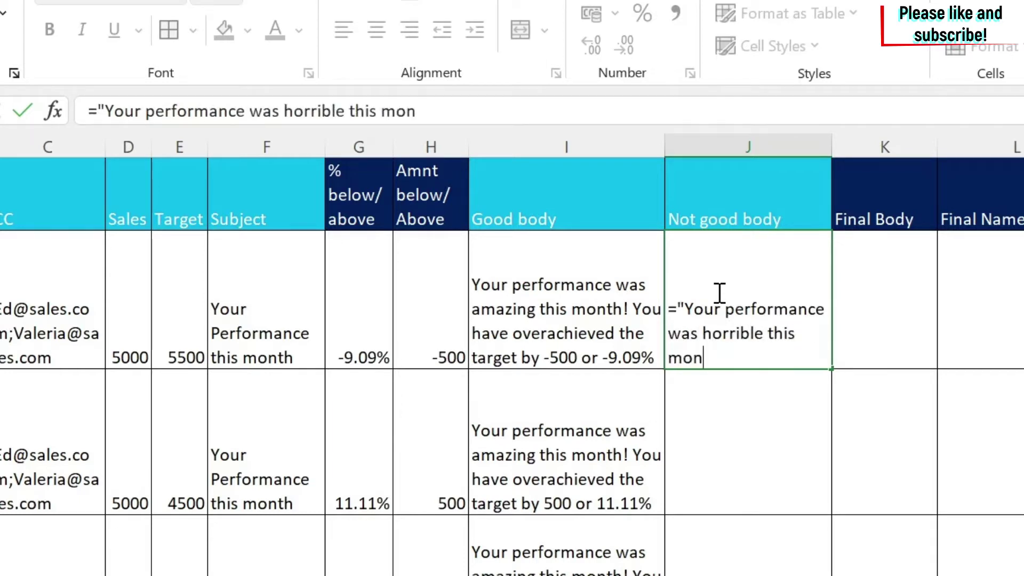
{"action": "type", "text": "th! You "}
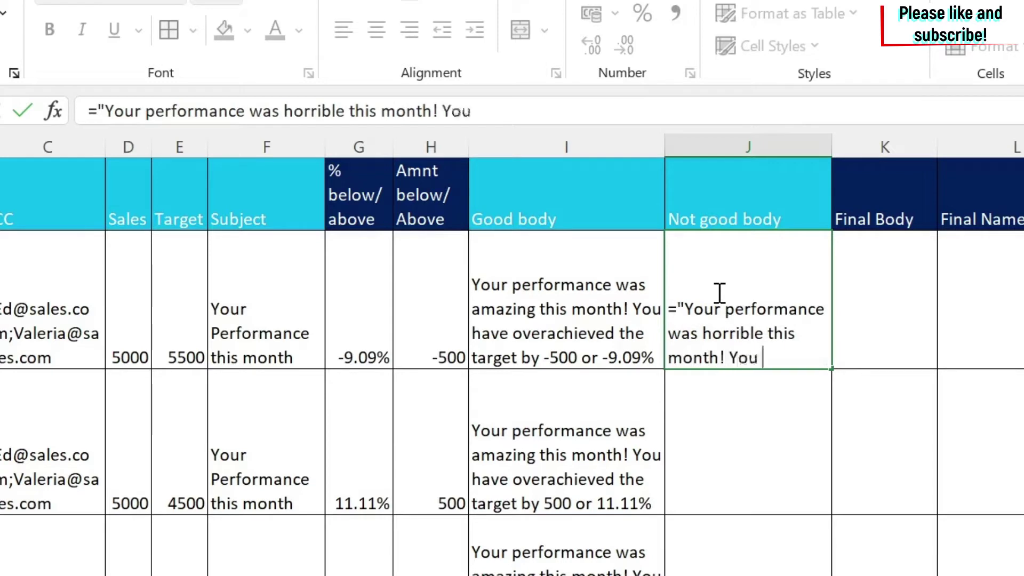
{"action": "type", "text": "have underach"}
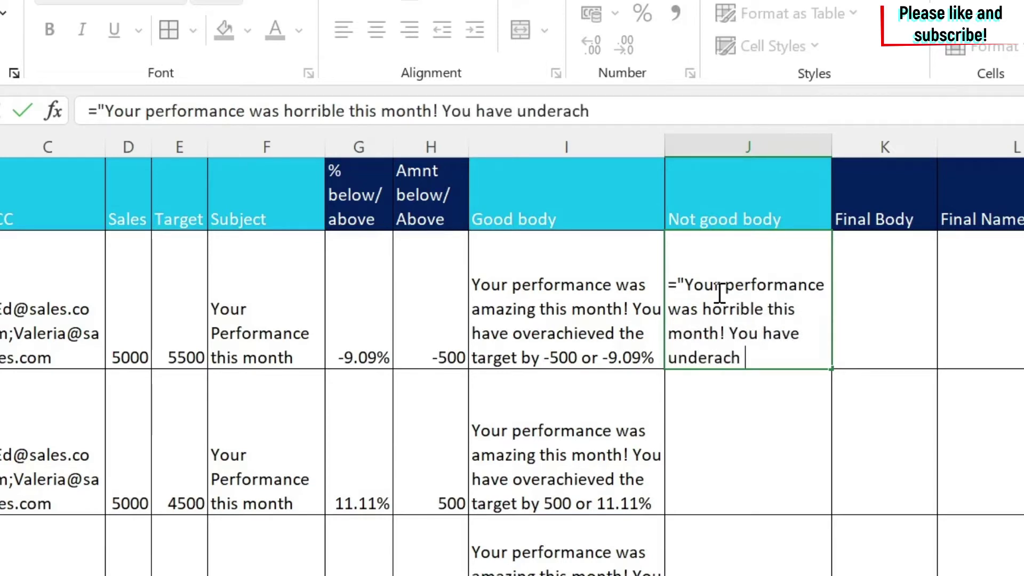
{"action": "type", "text": "ieved by "}
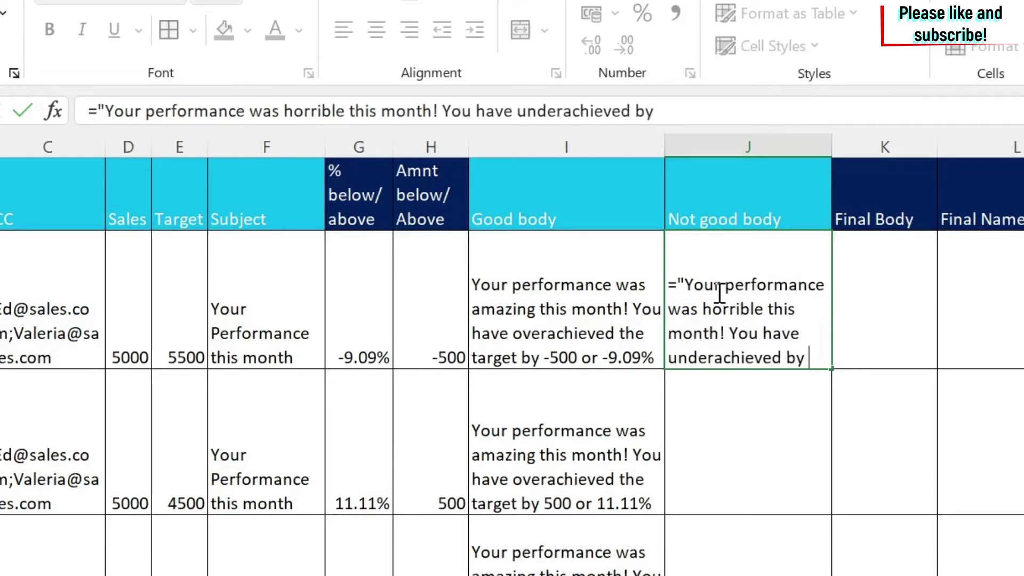
- Complete the J2 formula by closing the text and appending &H2&" or "&G2
{"action": "type", "text": "\"&"}
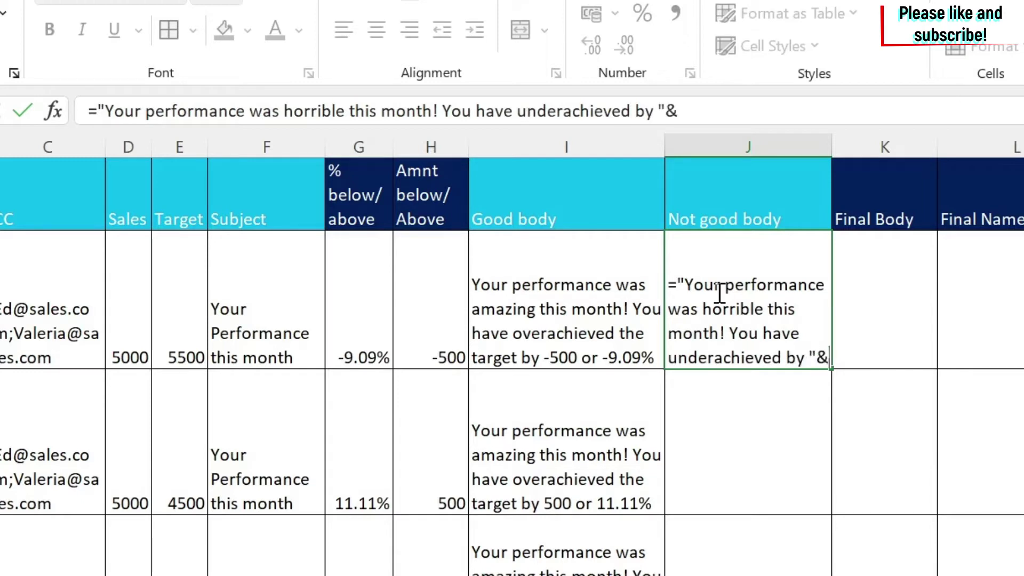
{"action": "left_click", "coordinate": [432, 307]}
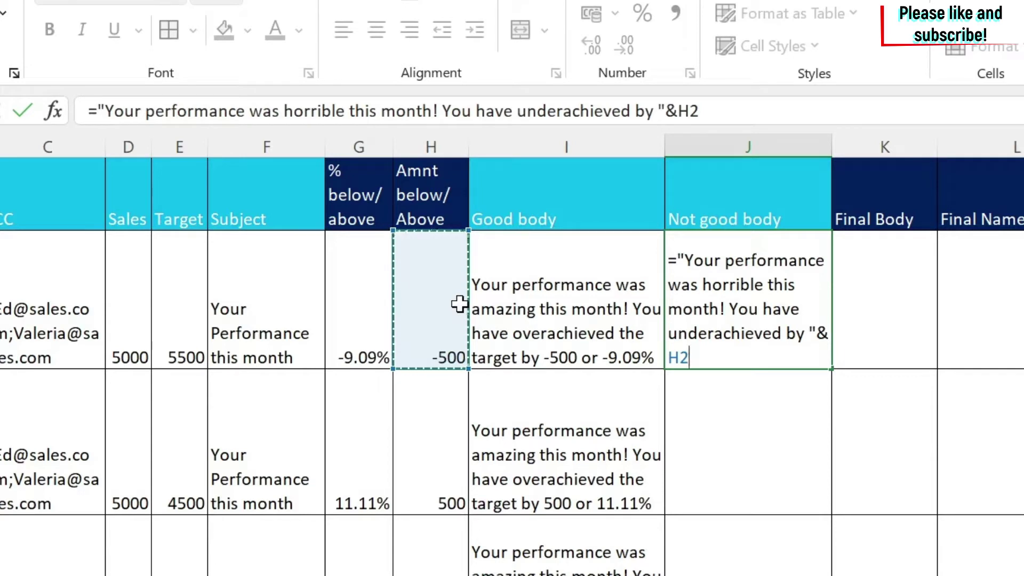
{"action": "type", "text": "&"}
{"action": "type", "text": "\" or ("}
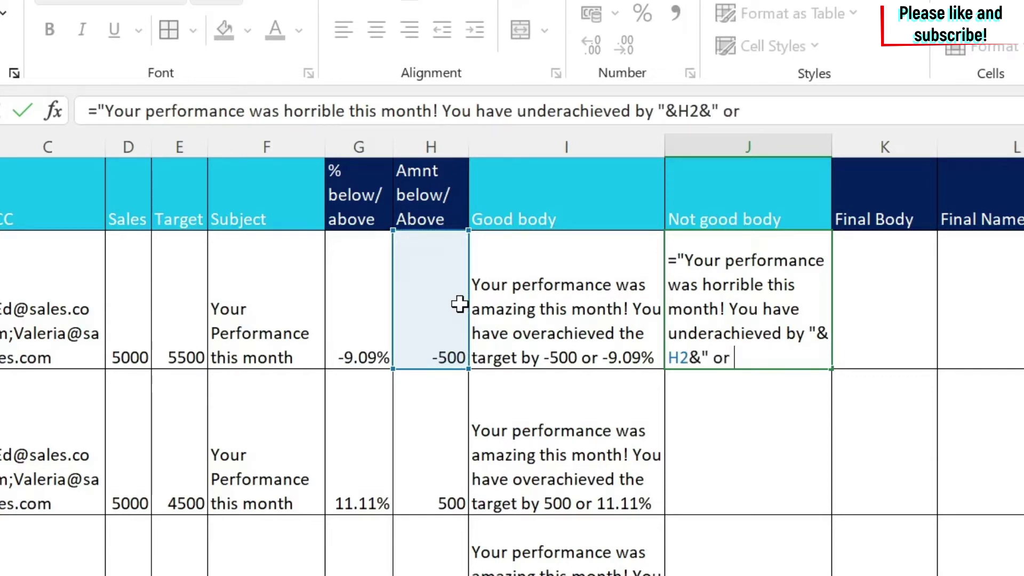
{"action": "key", "text": "BackSpace"}
{"action": "type", "text": "\"&"}
{"action": "left_click", "coordinate": [371, 322]}
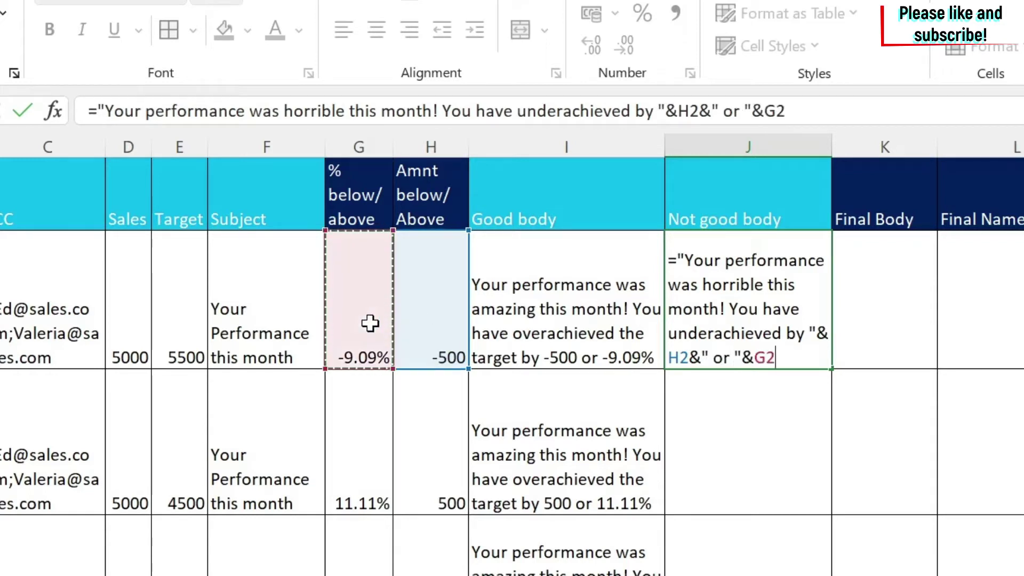
{"action": "key", "text": "Return"}
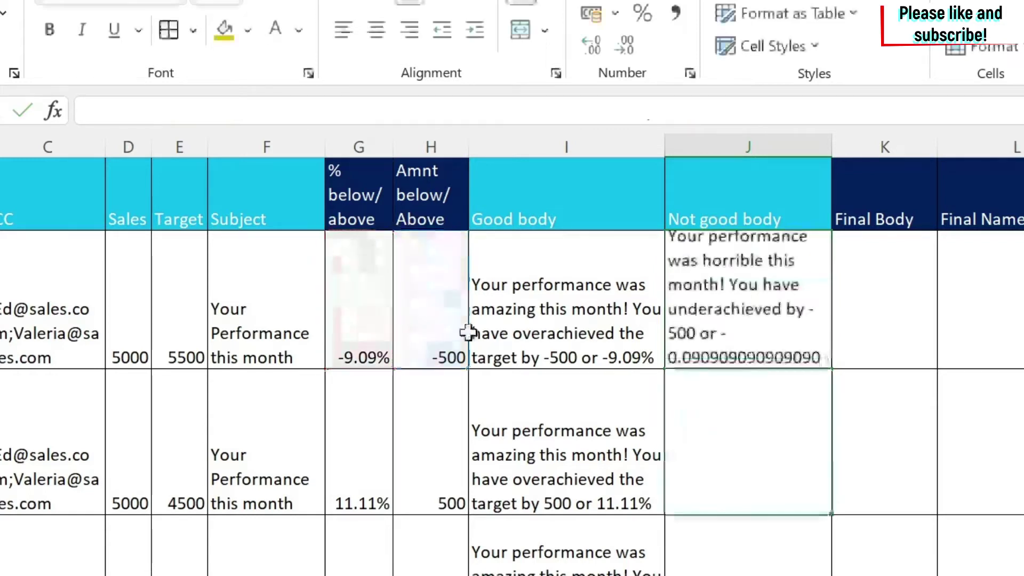
- Wrap G2 in the J2 formula in TEXT with the format "0.00%"
{"action": "left_click", "coordinate": [692, 283]}
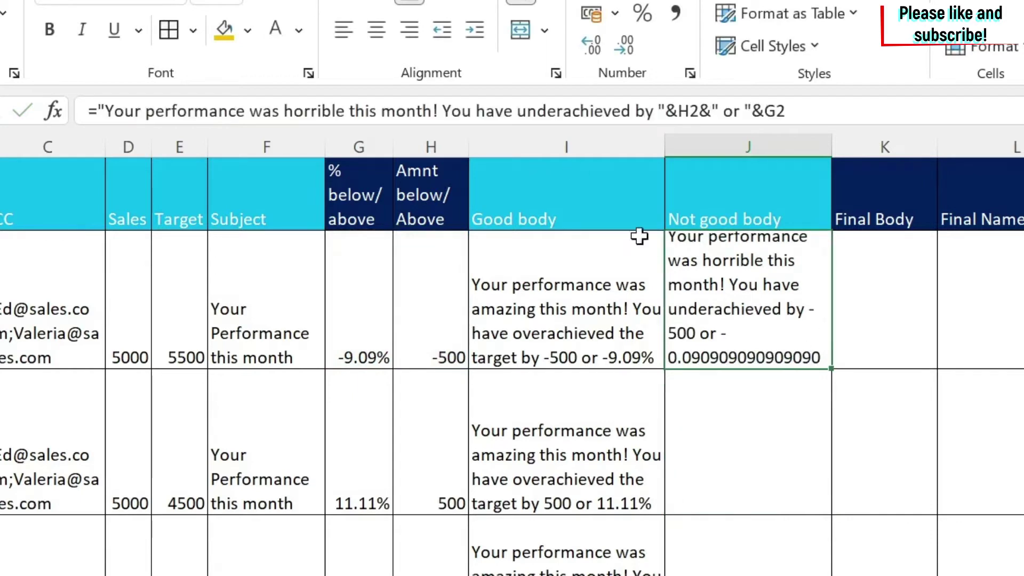
{"action": "left_click", "coordinate": [764, 111]}
{"action": "type", "text": "text("}
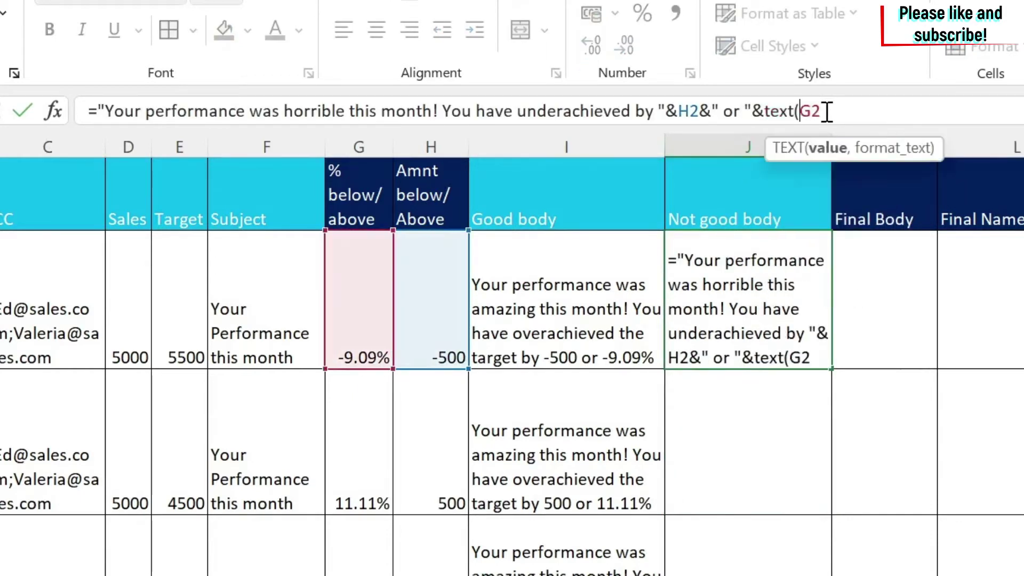
{"action": "left_click", "coordinate": [824, 111]}
{"action": "type", "text": ",\"0.00"}
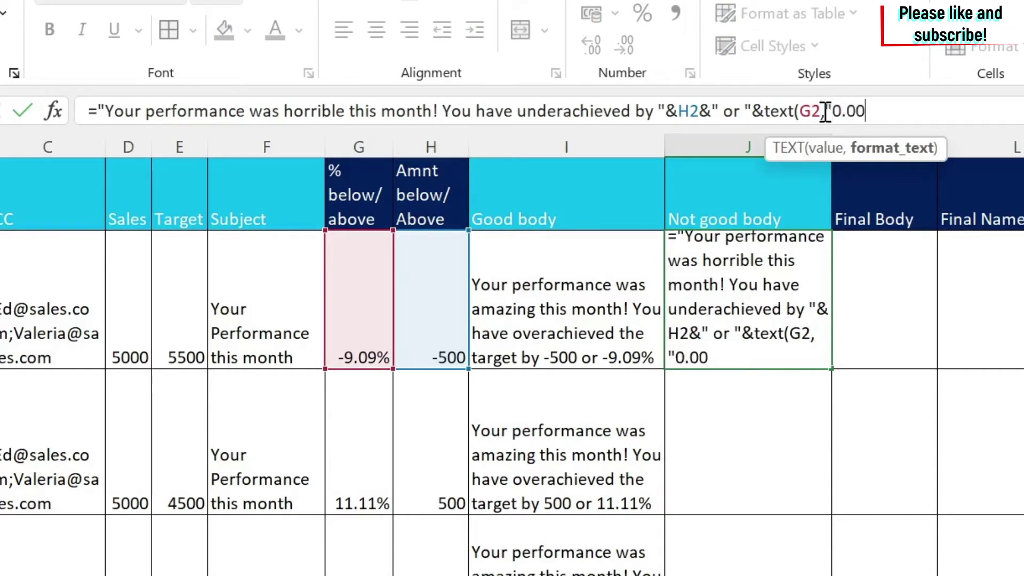
{"action": "type", "text": "%\"\""}
{"action": "key", "text": "BackSpace"}
{"action": "type", "text": ")"}
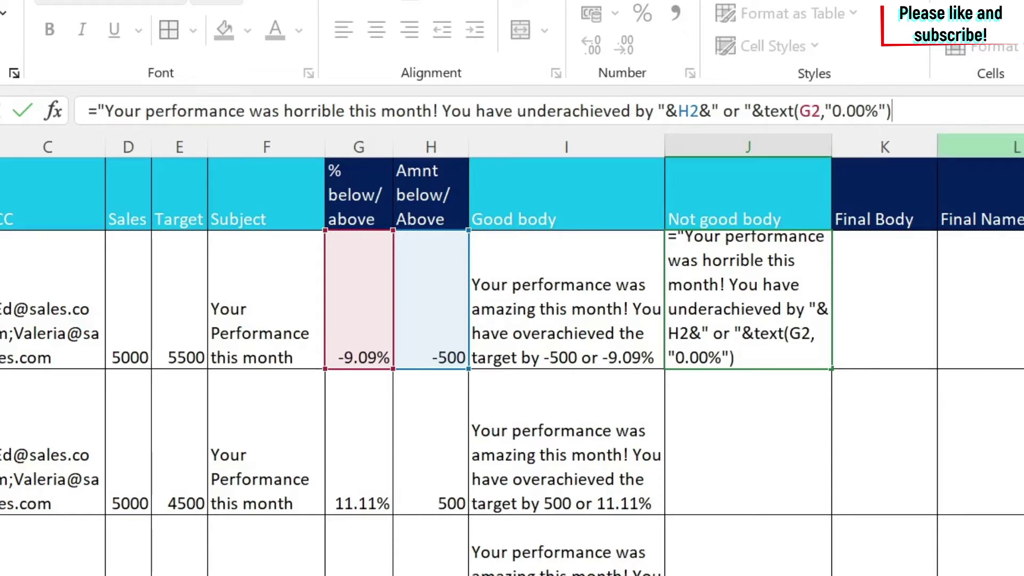
{"action": "key", "text": "Return"}
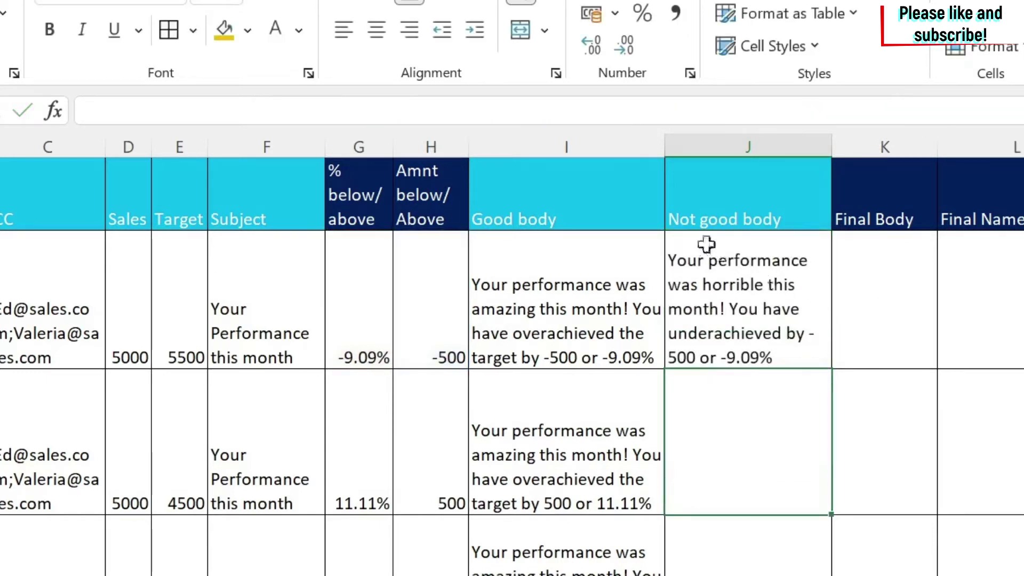
- Fill the J2 formula down the Not good body column
{"action": "left_click", "coordinate": [732, 288]}
{"action": "left_click_drag", "start_coordinate": [834, 371], "coordinate": [798, 540]}
{"action": "scroll", "coordinate": [798, 540], "scroll_direction": "up", "scroll_amount": 1}
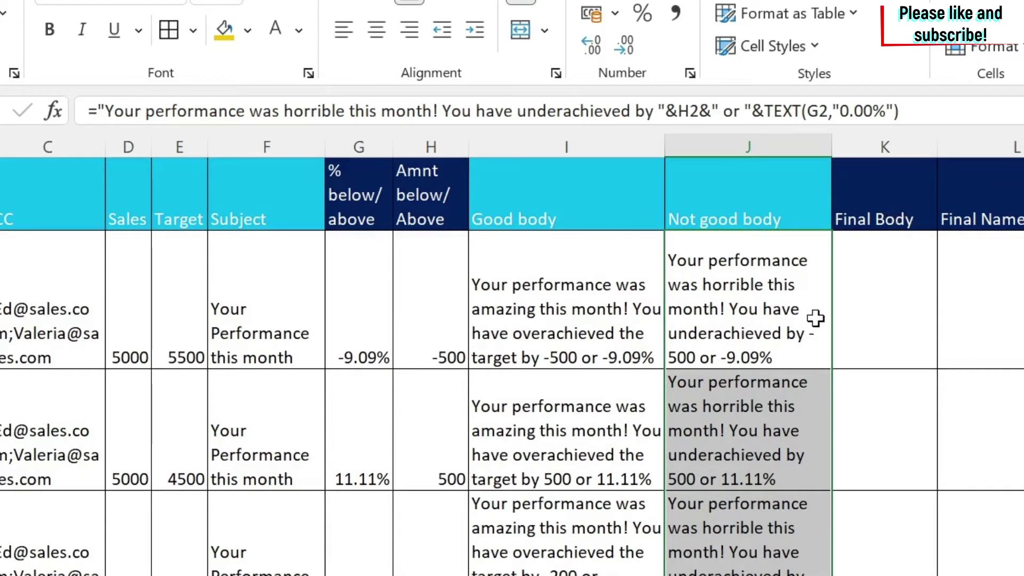
{"action": "left_click", "coordinate": [556, 274]}
{"action": "left_click", "coordinate": [693, 272]}
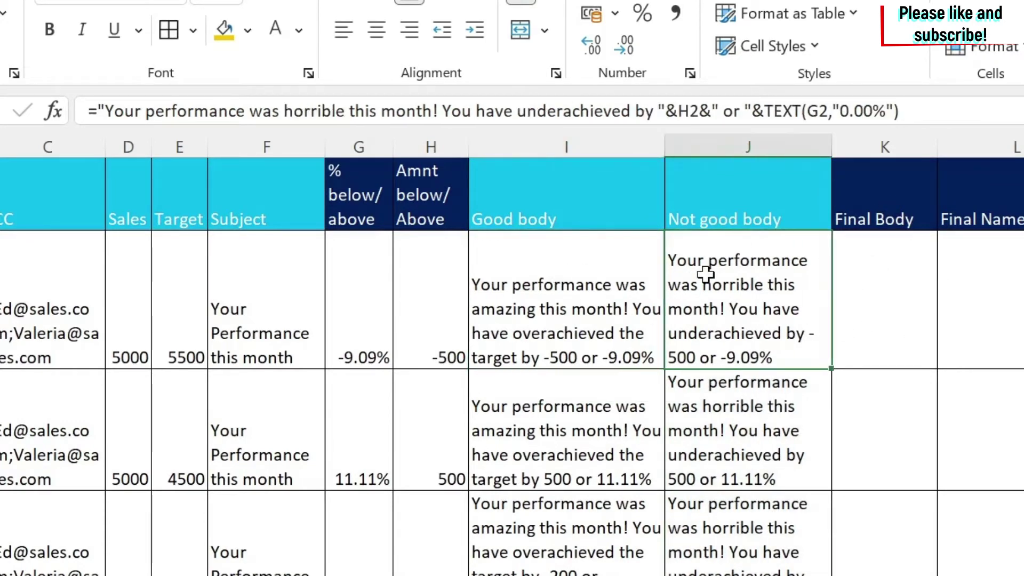
- Enter =IF(H2>=0,I2,J2) in K2 to choose the Final Body message from the Good body or Not good body text
{"action": "left_click", "coordinate": [881, 282]}
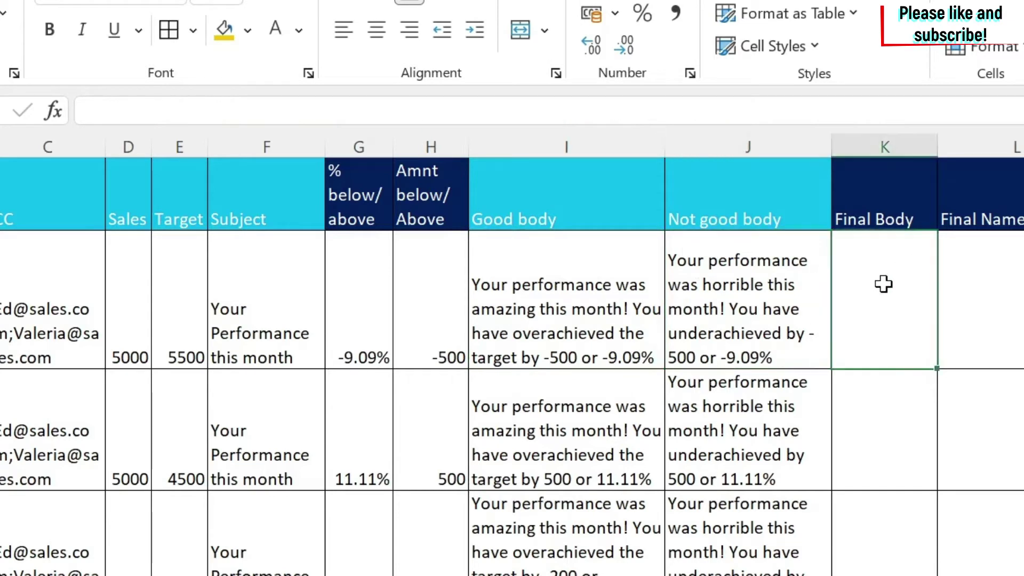
{"action": "left_click", "coordinate": [549, 293]}
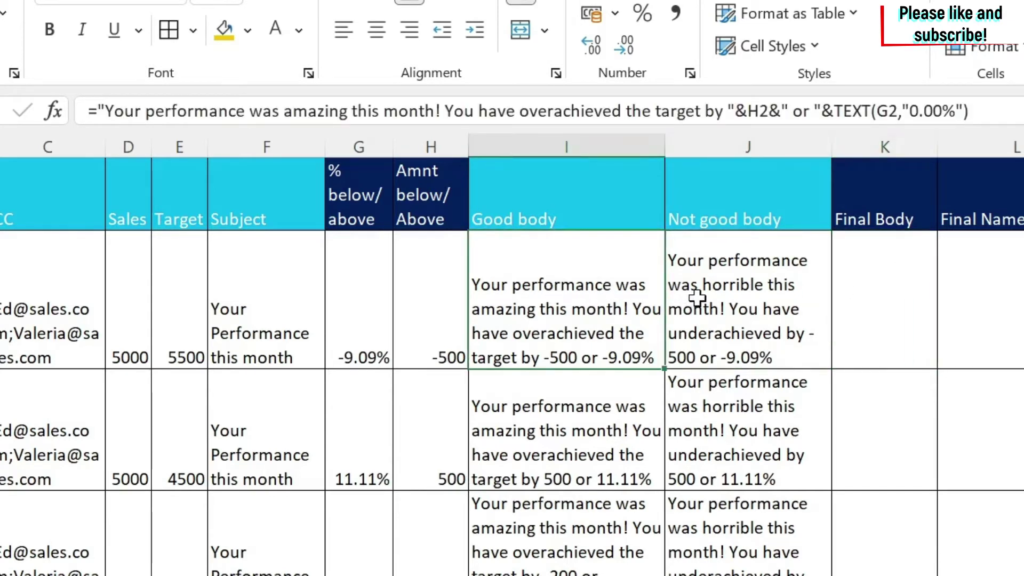
{"action": "left_click", "coordinate": [743, 295]}
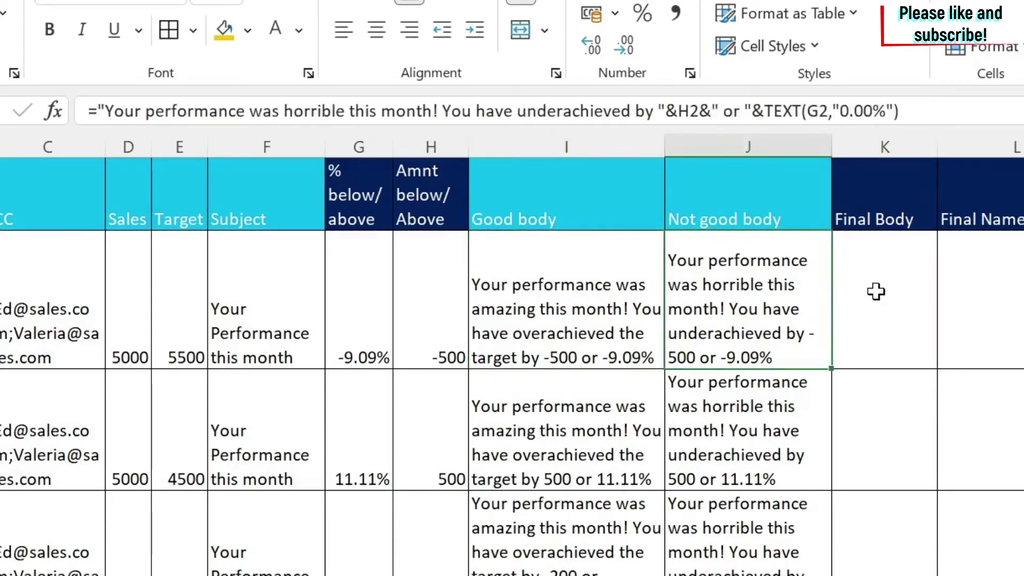
{"action": "left_click", "coordinate": [911, 289]}
{"action": "type", "text": "=if("}
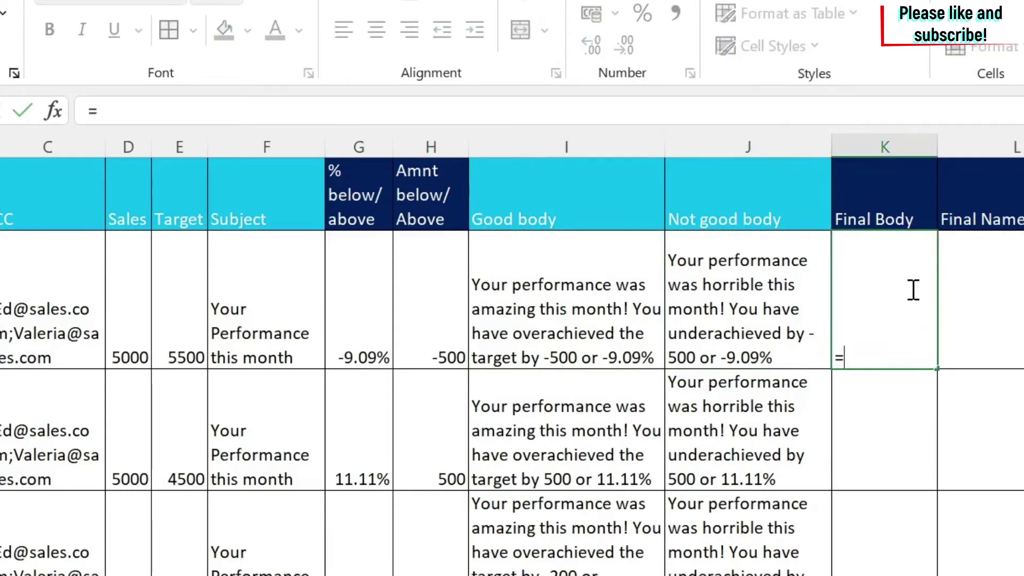
{"action": "left_click", "coordinate": [459, 291]}
{"action": "type", "text": ">=0,"}
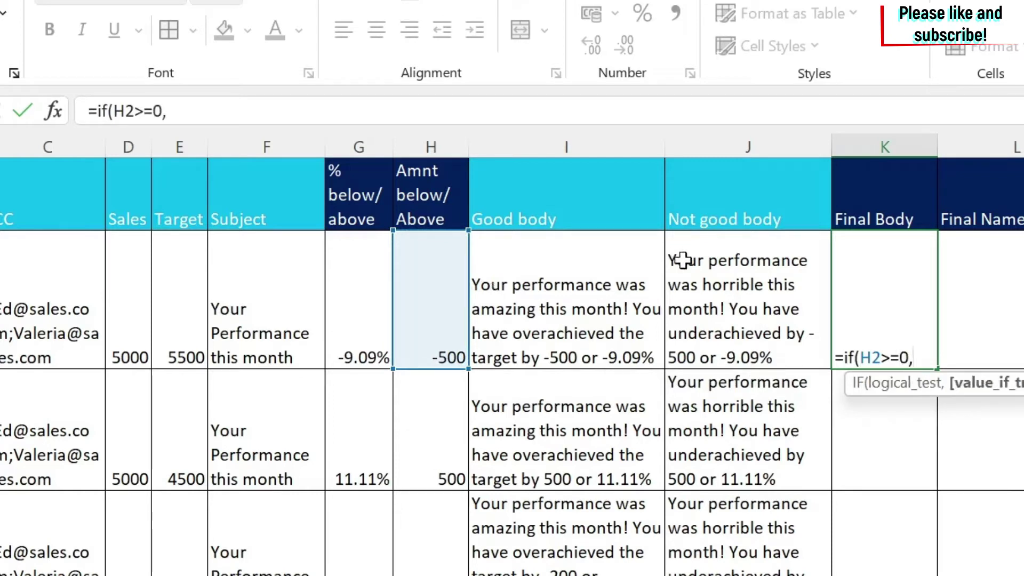
{"action": "left_click", "coordinate": [606, 265]}
{"action": "type", "text": ","}
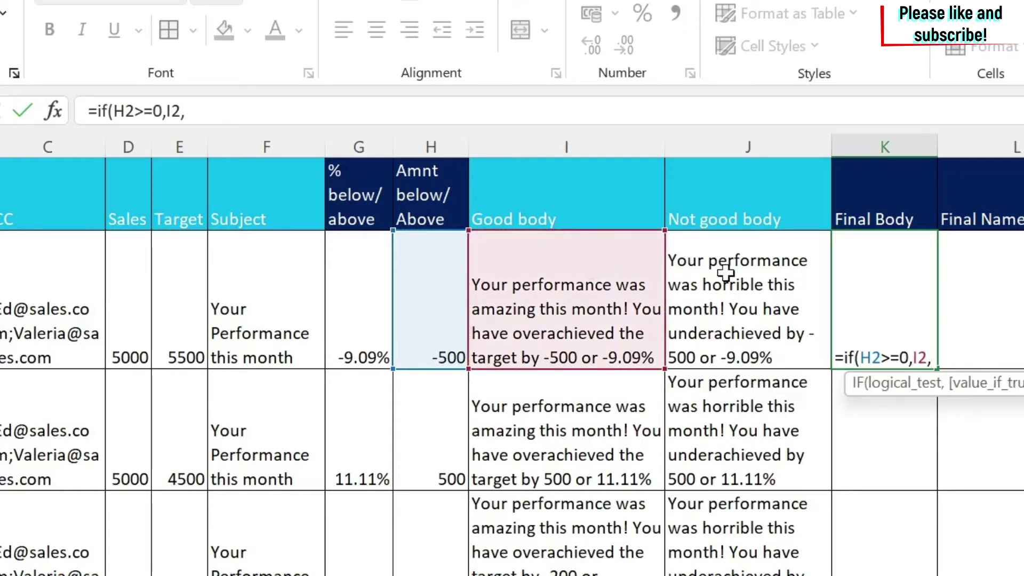
{"action": "left_click", "coordinate": [760, 295]}
{"action": "key", "text": "Return"}
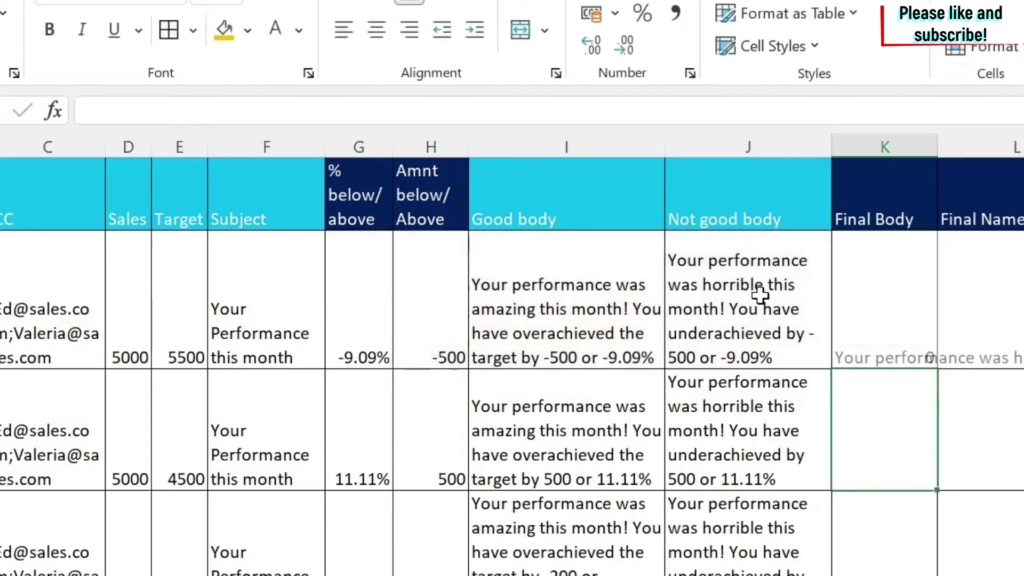
- Apply text wrapping to the Final Body cells from K2 downwards
{"action": "left_click", "coordinate": [856, 274]}
{"action": "left_click", "coordinate": [822, 291]}
{"action": "left_click", "coordinate": [50, 87]}
{"action": "mouse_move", "coordinate": [874, 299]}
{"action": "left_mouse_down"}
{"action": "mouse_move", "coordinate": [899, 533]}
{"action": "mouse_move", "coordinate": [899, 507]}
{"action": "left_mouse_up"}
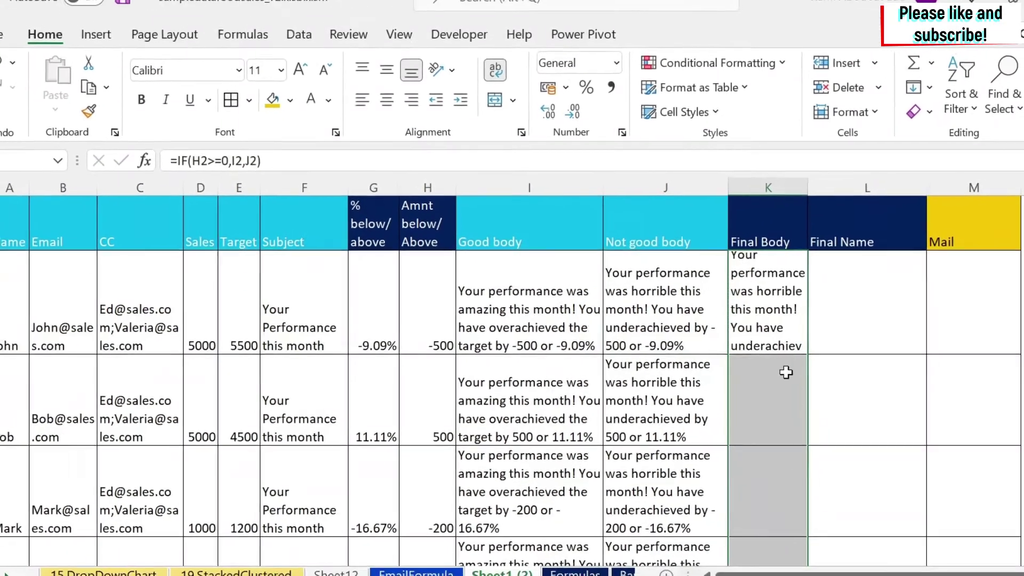
- Fill the IF formula from K2 down the Final Body column and widen the column slightly to fit the messages
{"action": "left_click", "coordinate": [771, 310]}
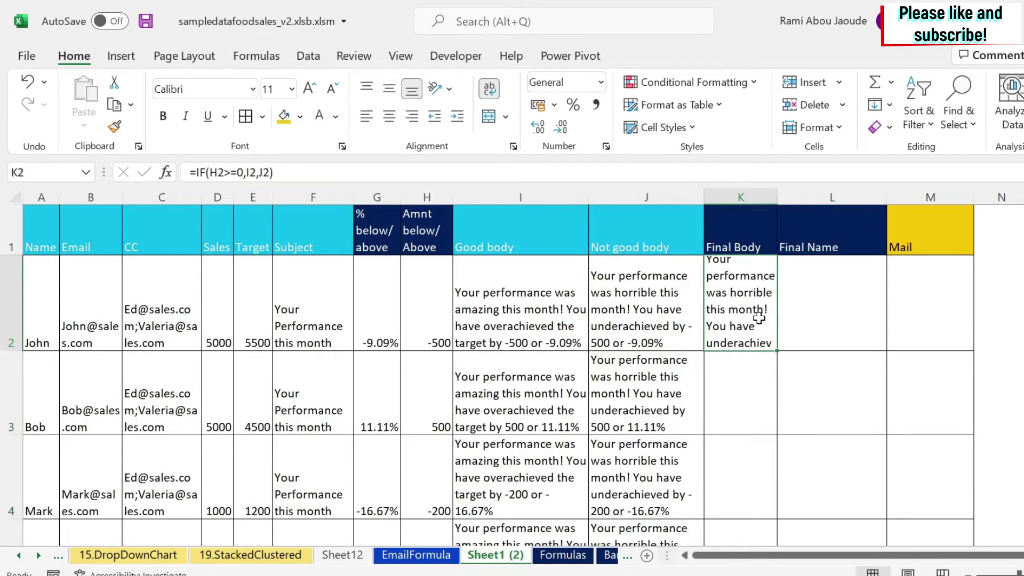
{"action": "left_click_drag", "start_coordinate": [778, 353], "coordinate": [776, 432]}
{"action": "left_click", "coordinate": [744, 425]}
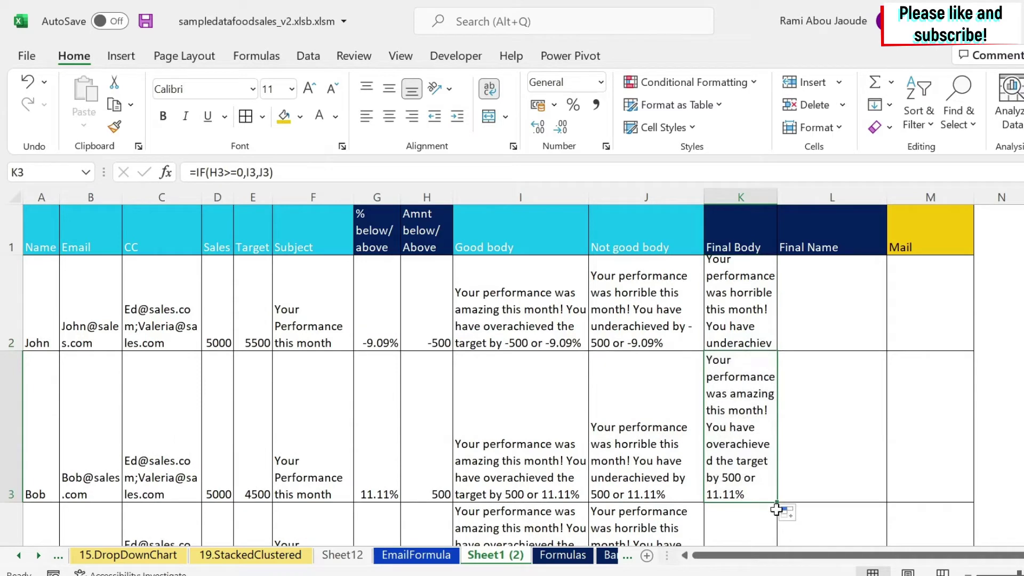
{"action": "left_click_drag", "start_coordinate": [778, 198], "coordinate": [791, 198]}
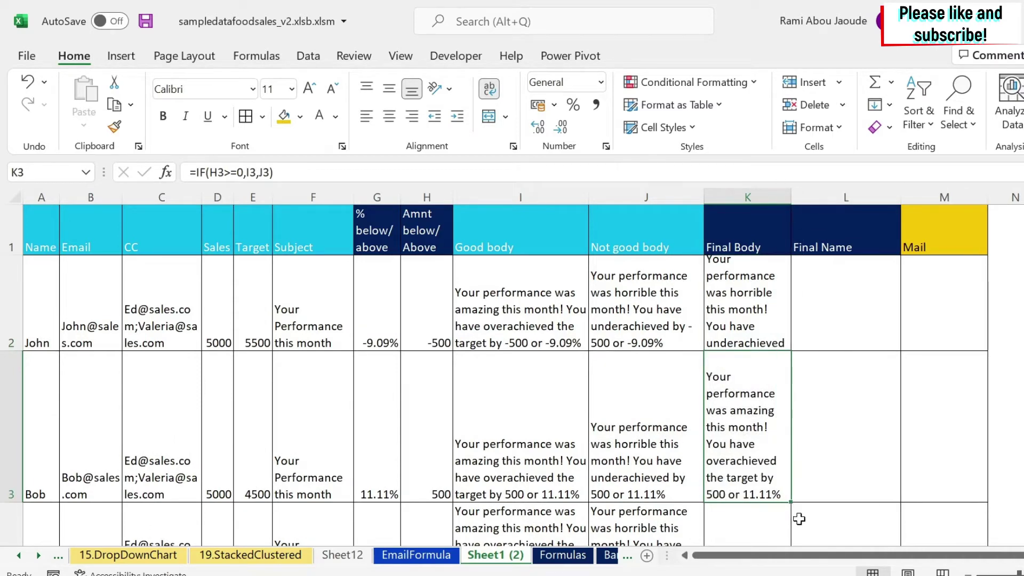
{"action": "mouse_move", "coordinate": [794, 503]}
{"action": "left_mouse_down"}
{"action": "mouse_move", "coordinate": [789, 539]}
{"action": "mouse_move", "coordinate": [789, 517]}
{"action": "left_mouse_up"}
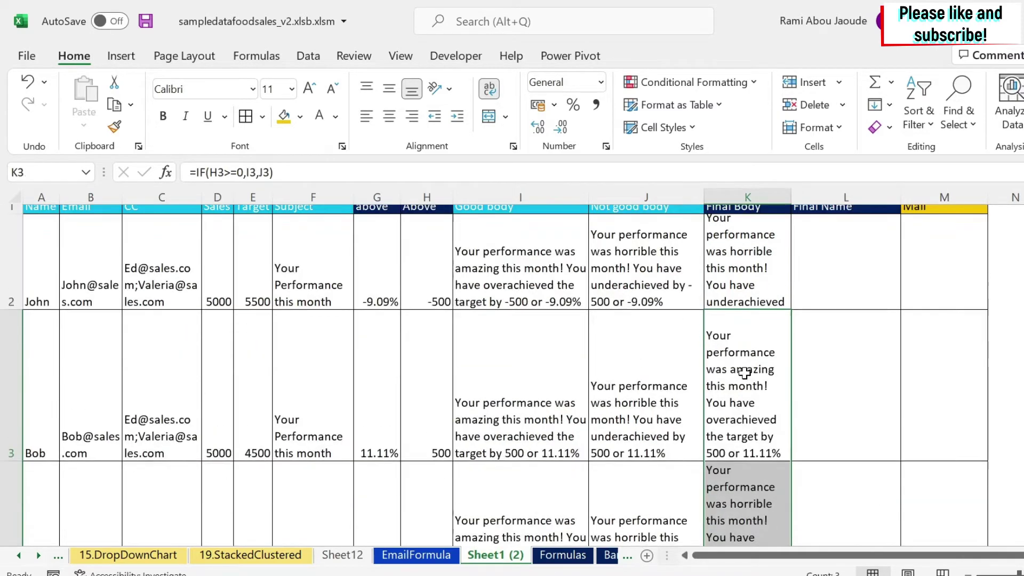
- Check the Final Name example on the EmailFormula sheet, then copy the IF formula text from K2 into L2 on Sheet1 (2)
{"action": "left_click", "coordinate": [843, 297]}
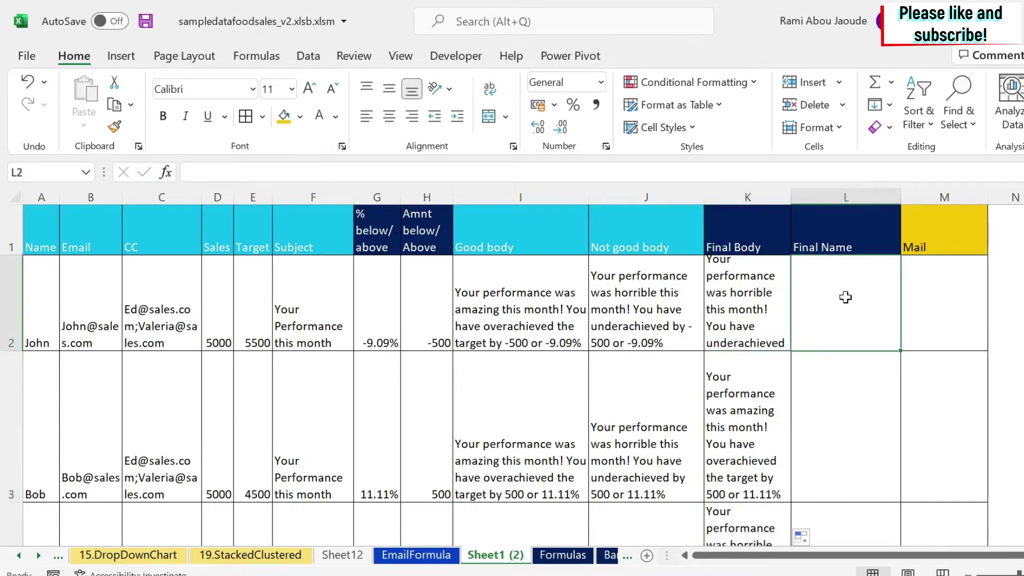
{"action": "left_click", "coordinate": [416, 555]}
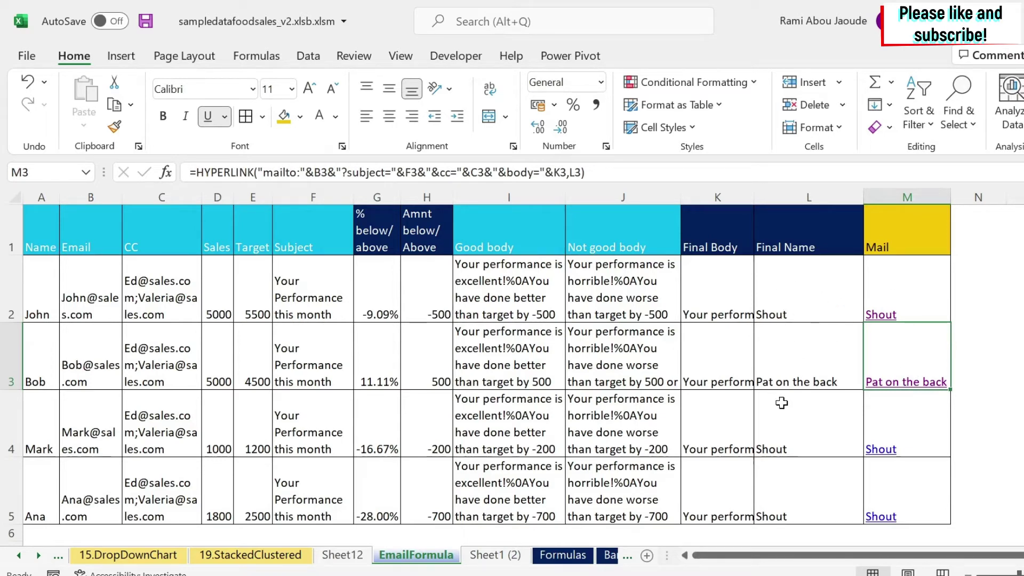
{"action": "left_click", "coordinate": [496, 555]}
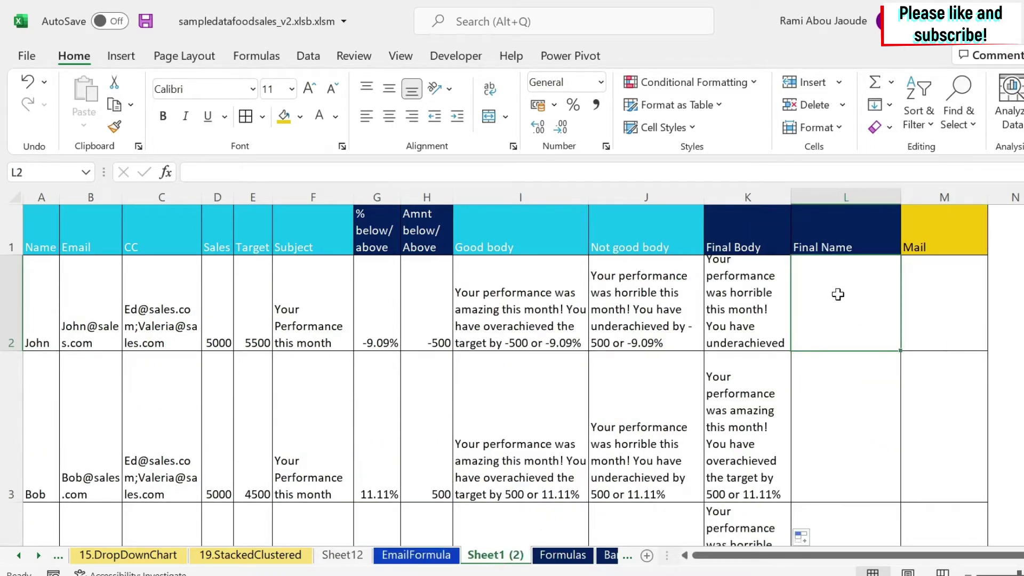
{"action": "left_click", "coordinate": [774, 293]}
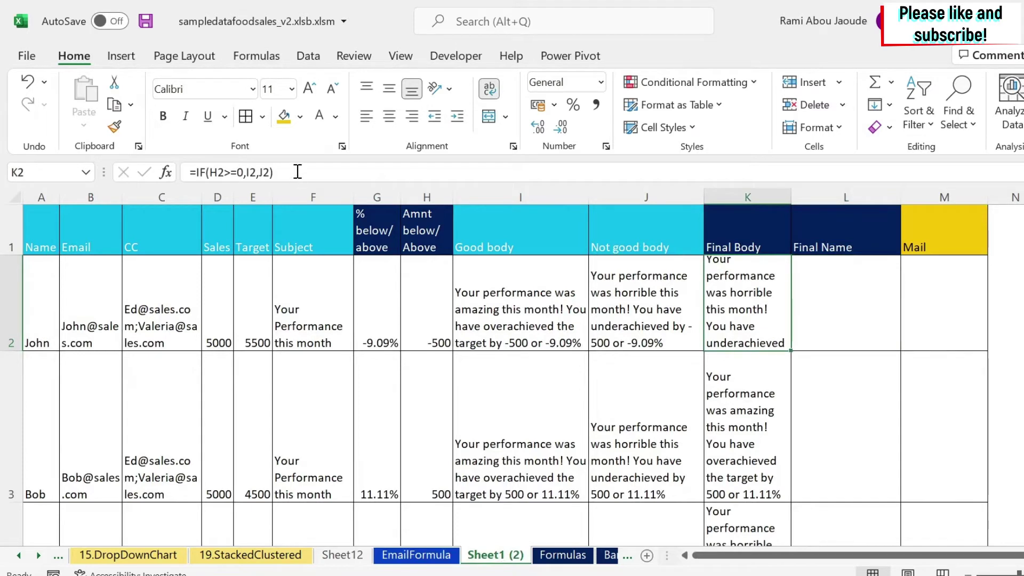
{"action": "left_click_drag", "start_coordinate": [296, 172], "coordinate": [166, 174]}
{"action": "key", "text": "ctrl+c"}
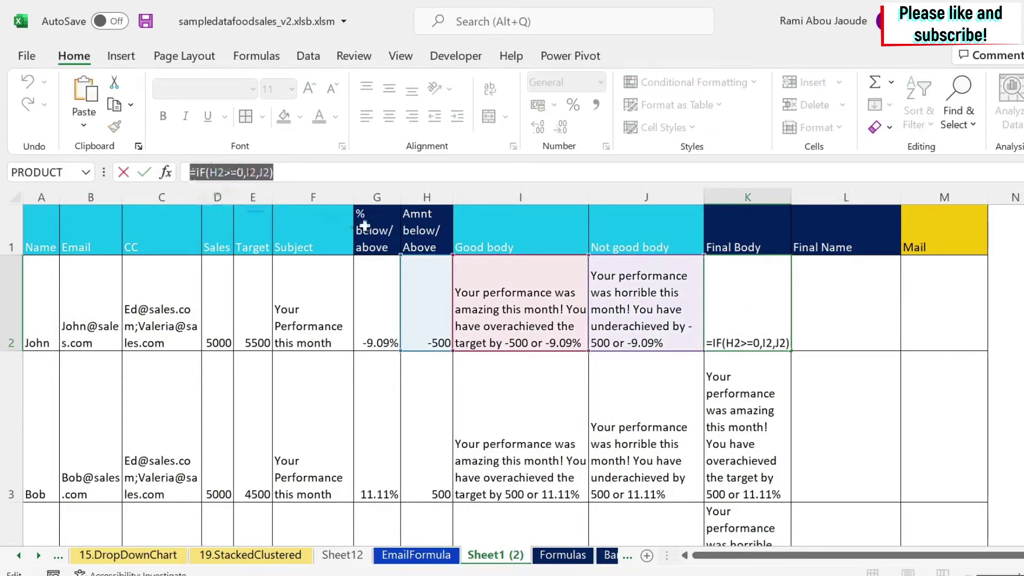
{"action": "key", "text": "Escape"}
{"action": "left_click", "coordinate": [850, 290]}
{"action": "left_click", "coordinate": [252, 175]}
{"action": "key", "text": "ctrl+v"}
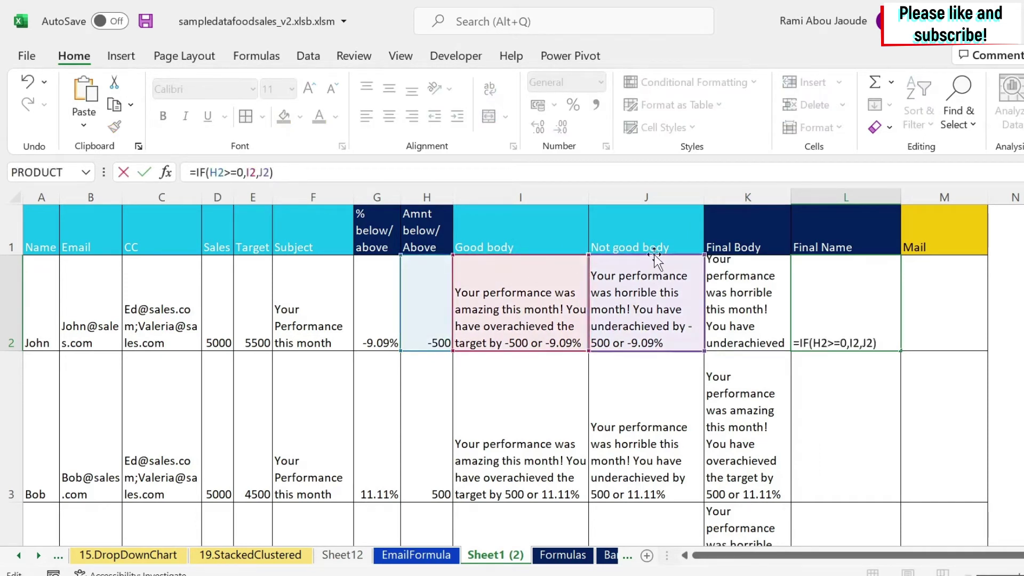
- Change the L2 formula to =IF(H2>=0,"Pat on the back","Shout") and fill it down the Final Name column
{"action": "left_click", "coordinate": [230, 170]}
{"action": "key", "text": "Right"}
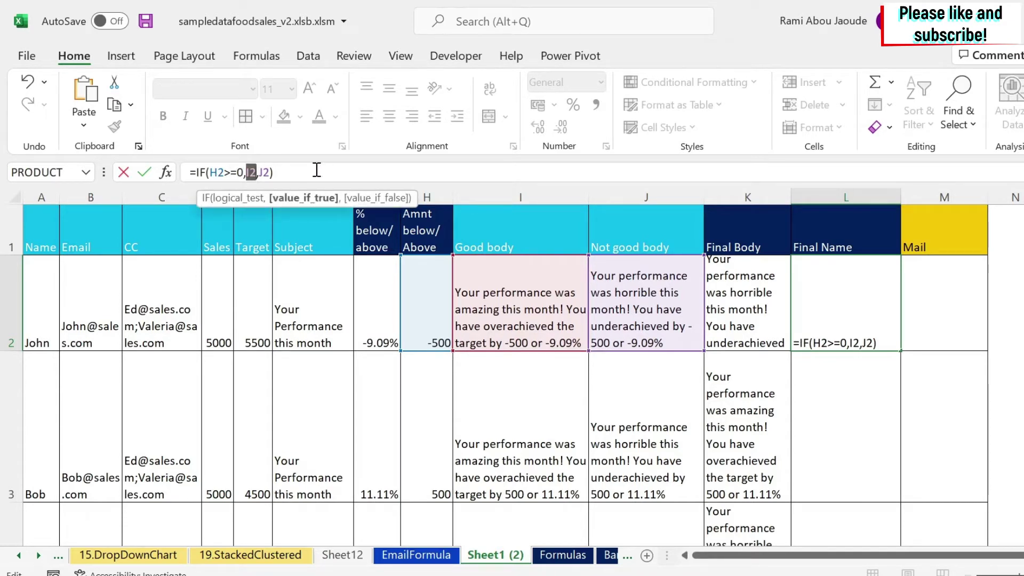
{"action": "type", "text": "\""}
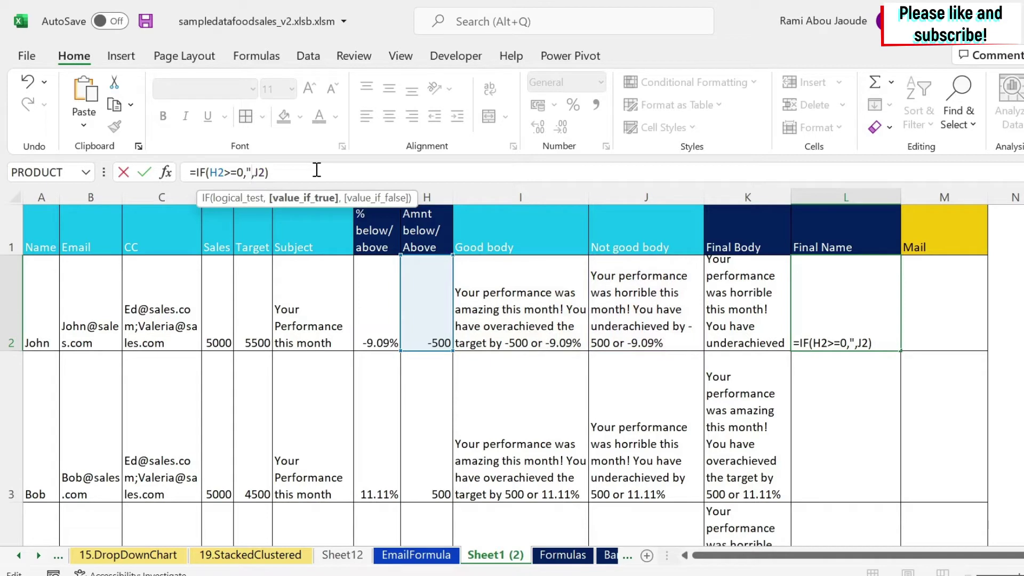
{"action": "type", "text": "Pat on the back\""}
{"action": "key", "text": "Right"}
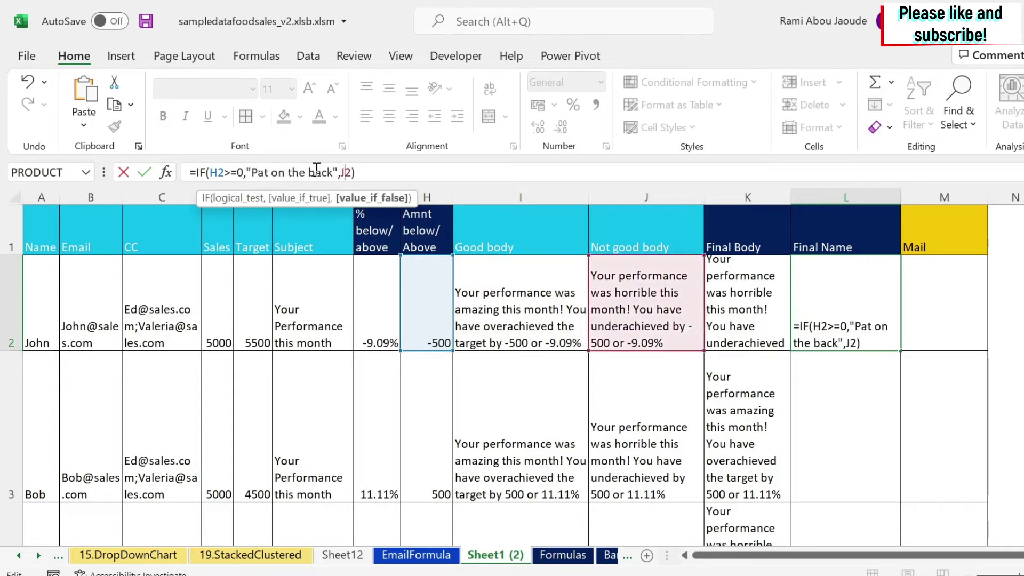
{"action": "type", "text": "\""}
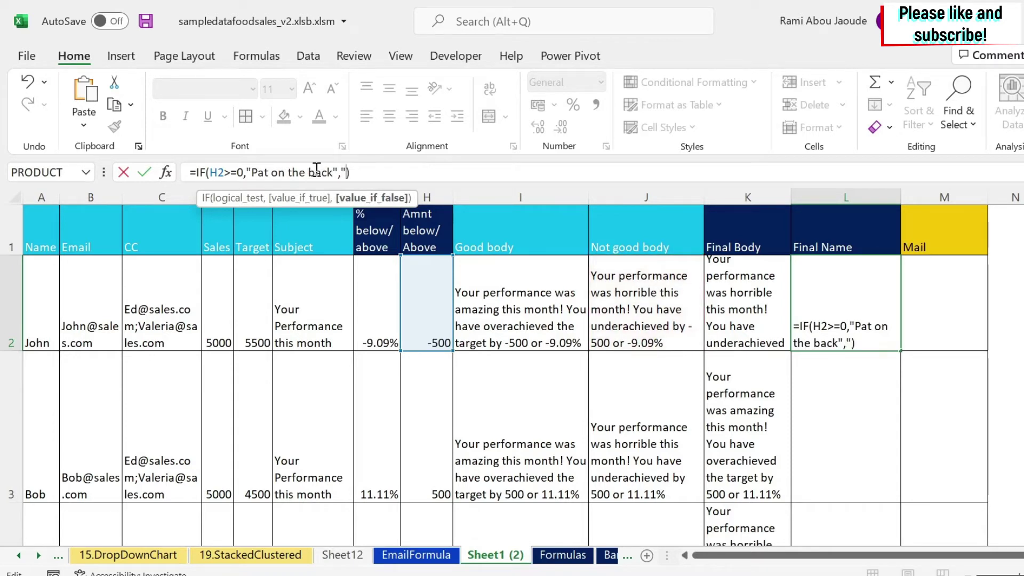
{"action": "type", "text": "Shout\""}
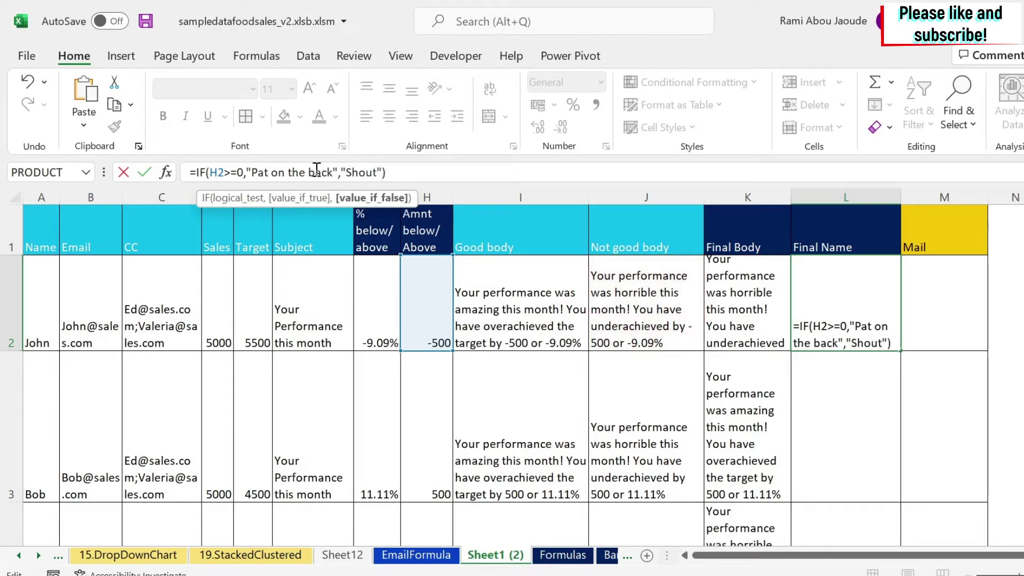
{"action": "type", "text": ")"}
{"action": "key", "text": "Return"}
{"action": "left_click", "coordinate": [884, 308]}
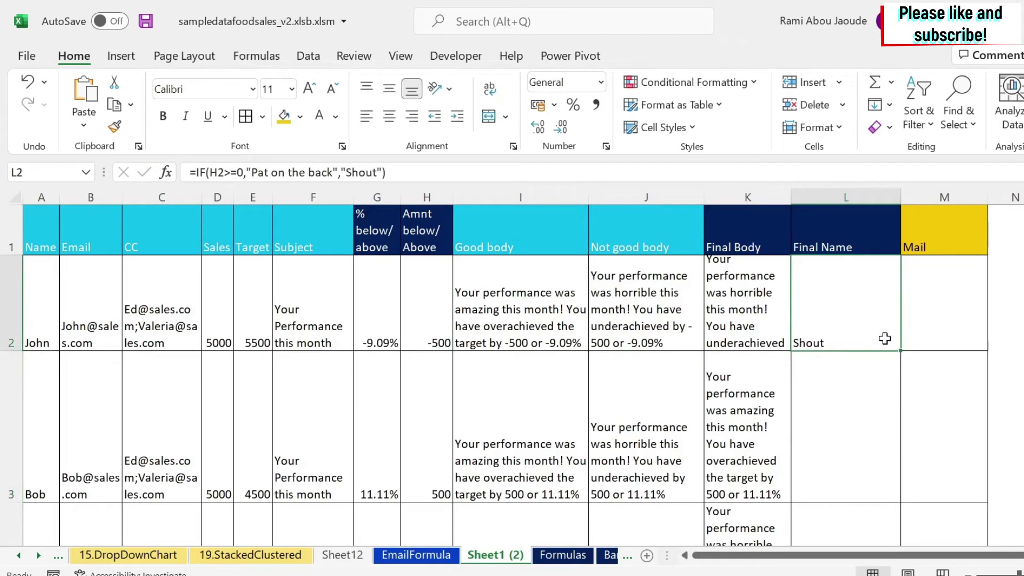
{"action": "left_click_drag", "start_coordinate": [900, 350], "coordinate": [874, 475]}
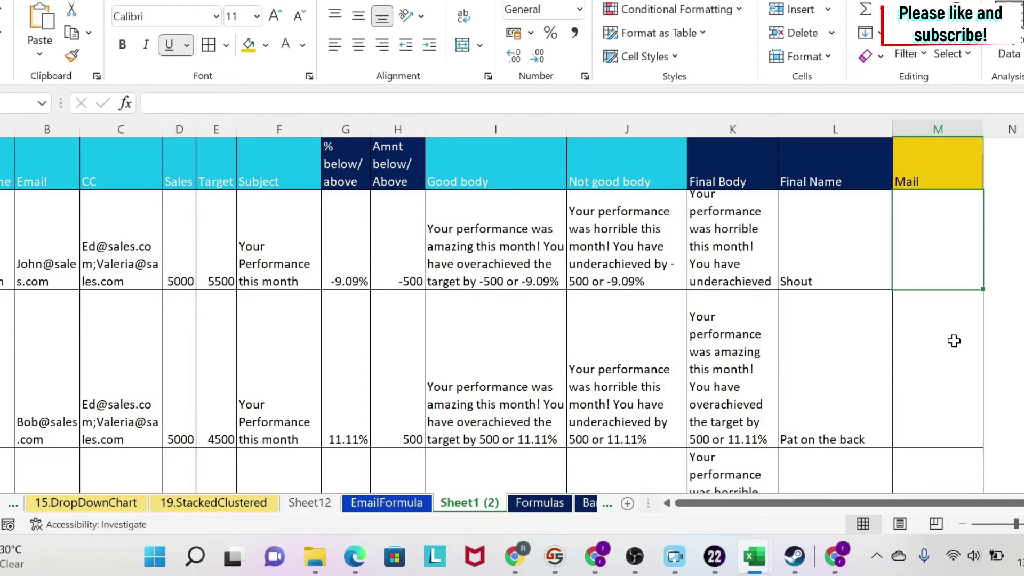
- Enter =HYPERLINK("mailto:"&B2,L2) in M2 and test the link by checking the recipient in the email draft
{"action": "type", "text": "hyper"}
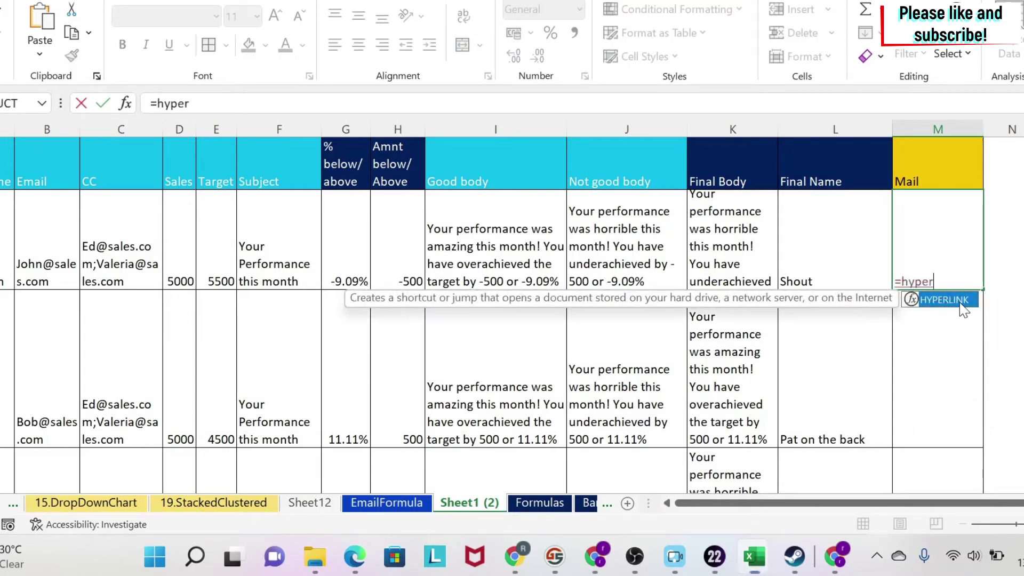
{"action": "double_click", "coordinate": [959, 302]}
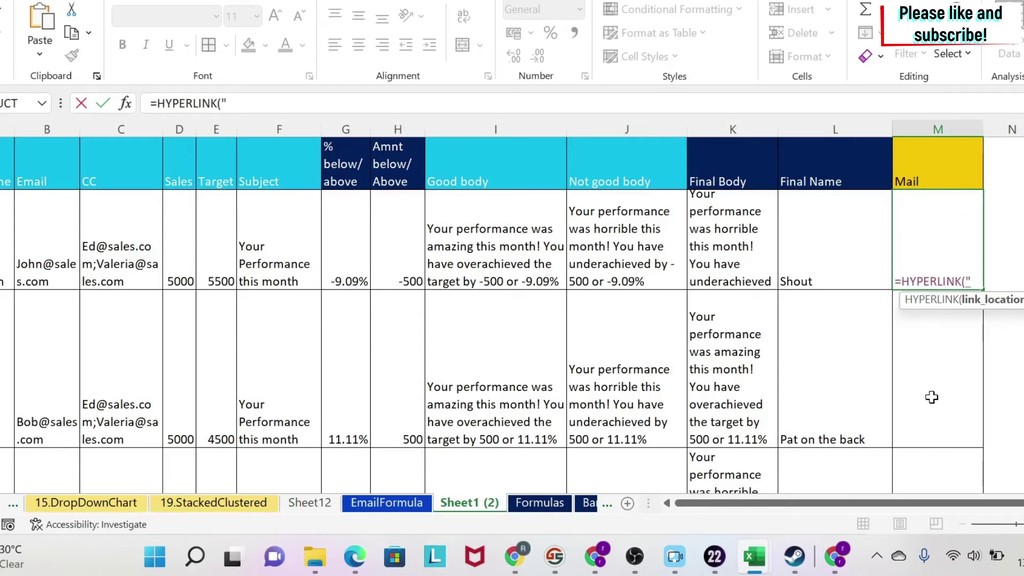
{"action": "type", "text": "mailto:"}
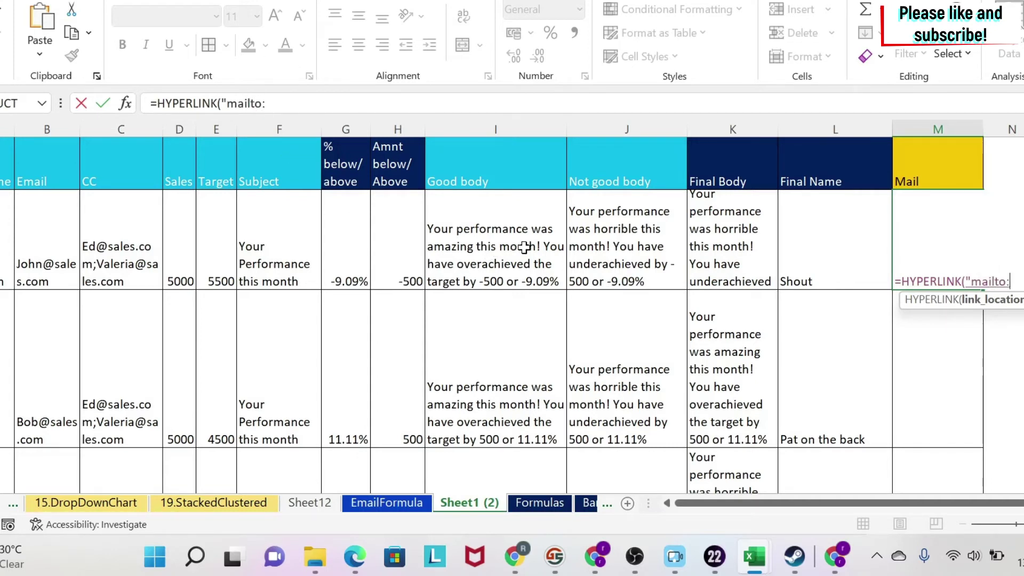
{"action": "type", "text": "\"&"}
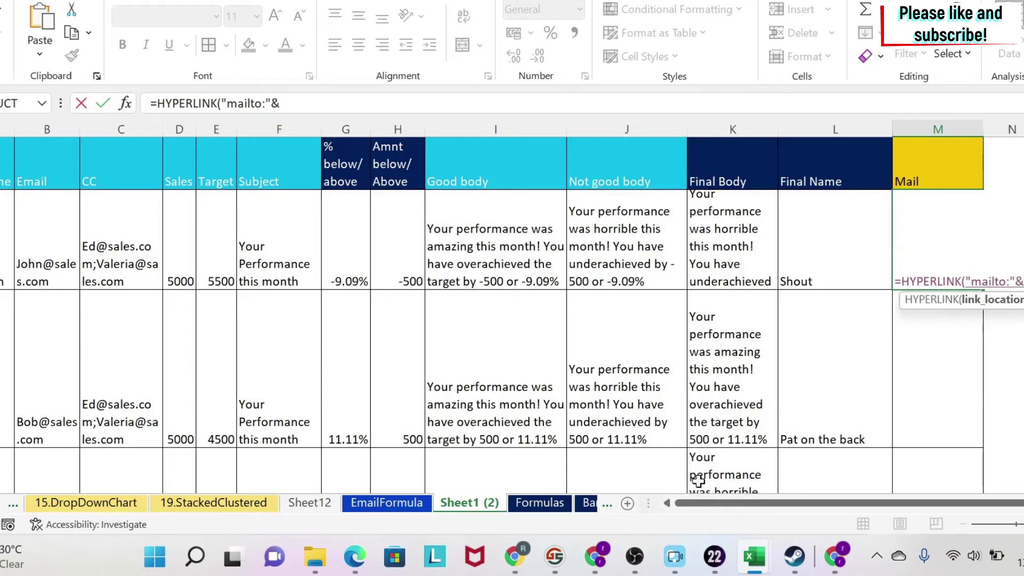
{"action": "left_click", "coordinate": [44, 240]}
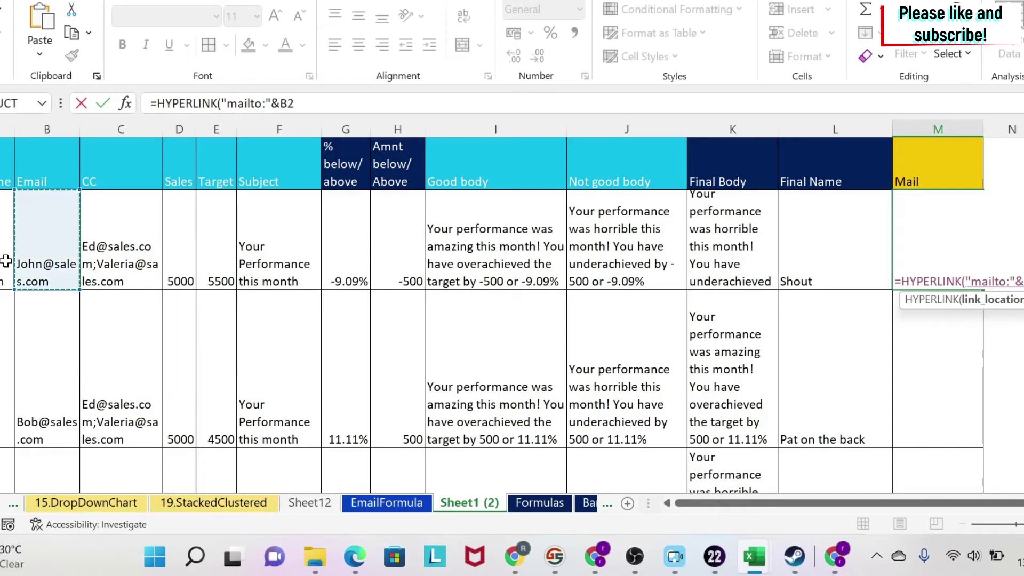
{"action": "type", "text": ","}
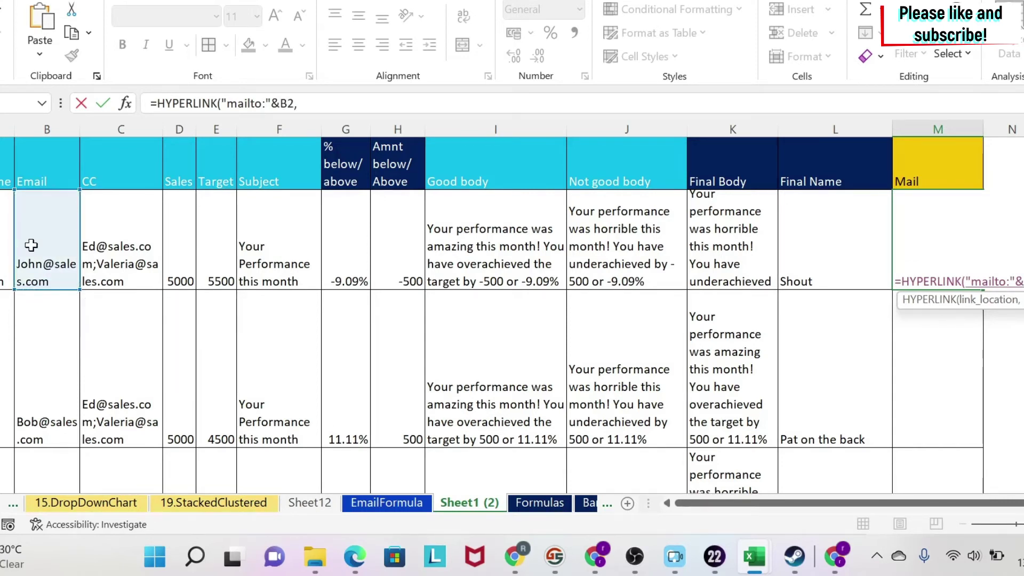
{"action": "left_click", "coordinate": [829, 222]}
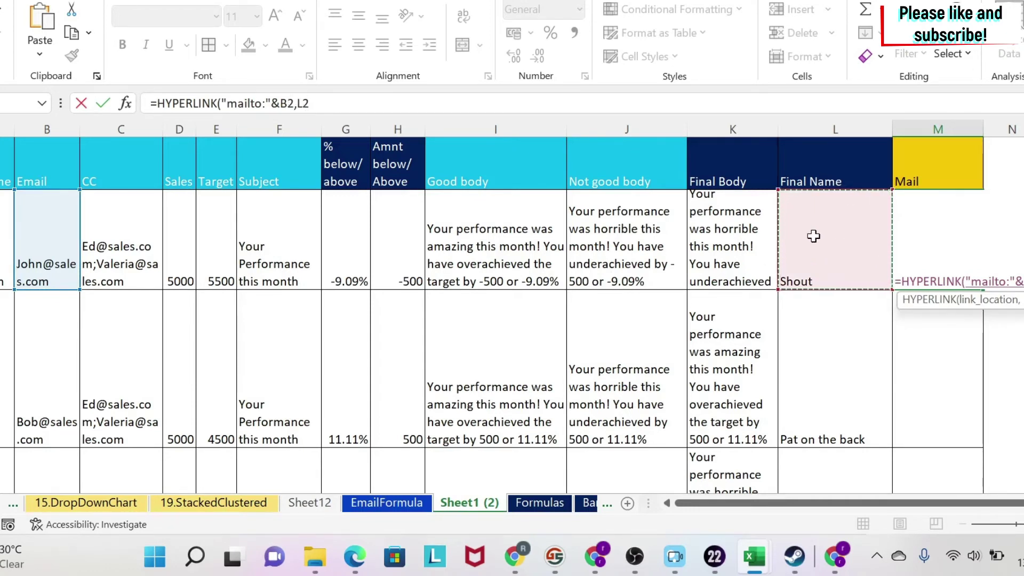
{"action": "key", "text": "Return"}
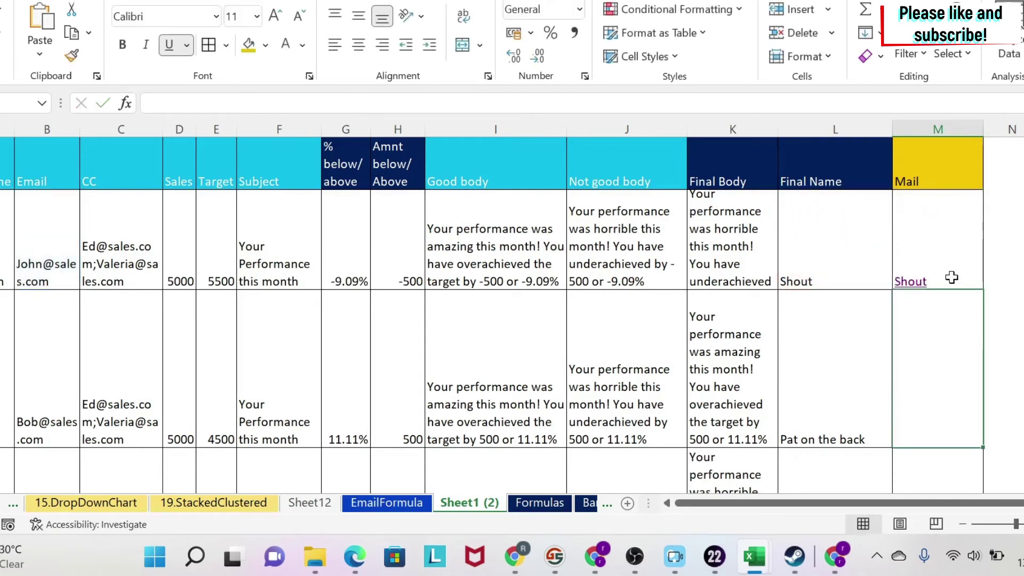
{"action": "left_click", "coordinate": [918, 284]}
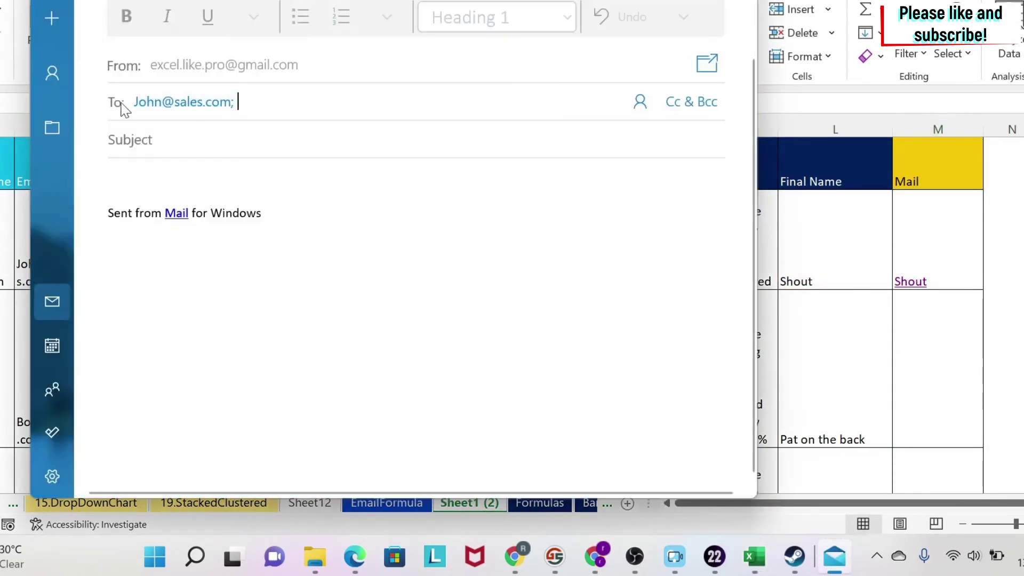
{"action": "left_click", "coordinate": [170, 100]}
- Add &"?subject="&F2 after B2 in the M2 HYPERLINK formula and check the subject line in the email draft
{"action": "left_click", "coordinate": [947, 235]}
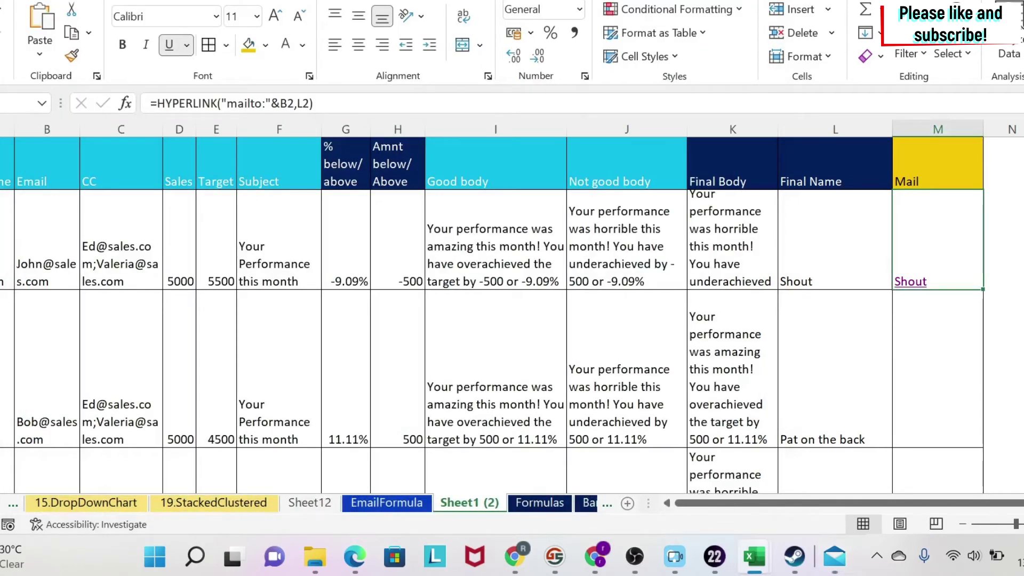
{"action": "left_click", "coordinate": [294, 103]}
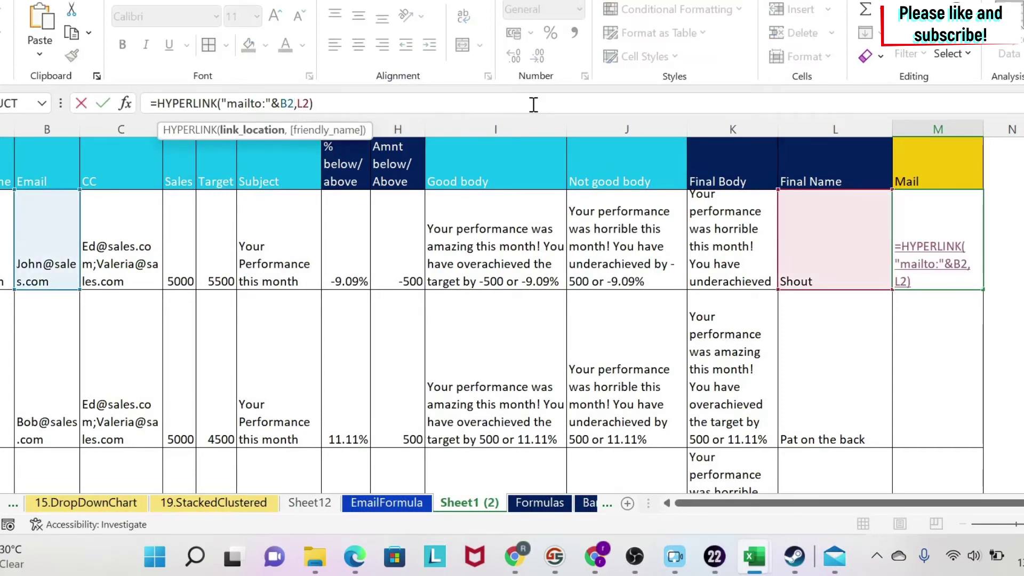
{"action": "type", "text": "&\""}
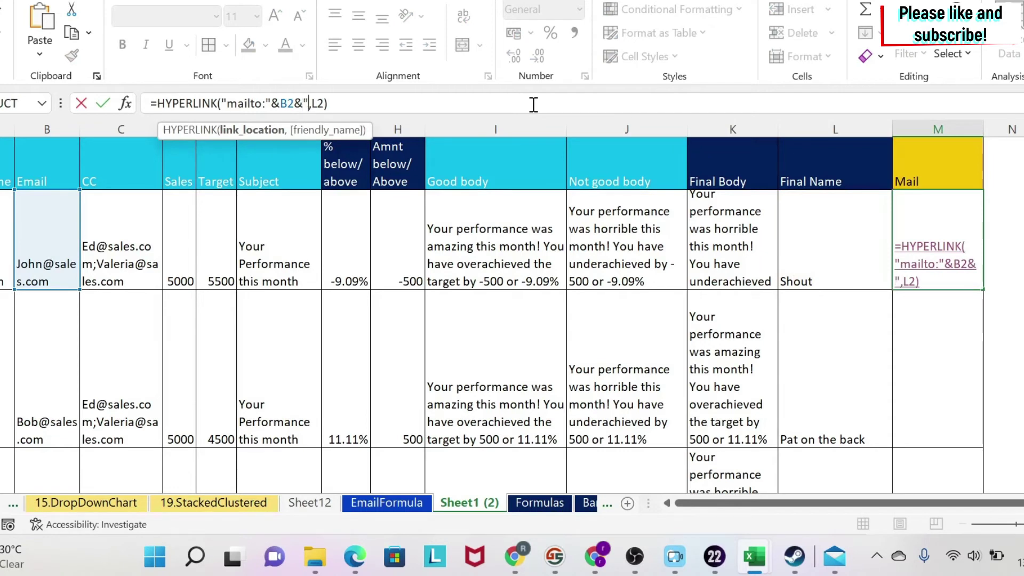
{"action": "type", "text": "?subject"}
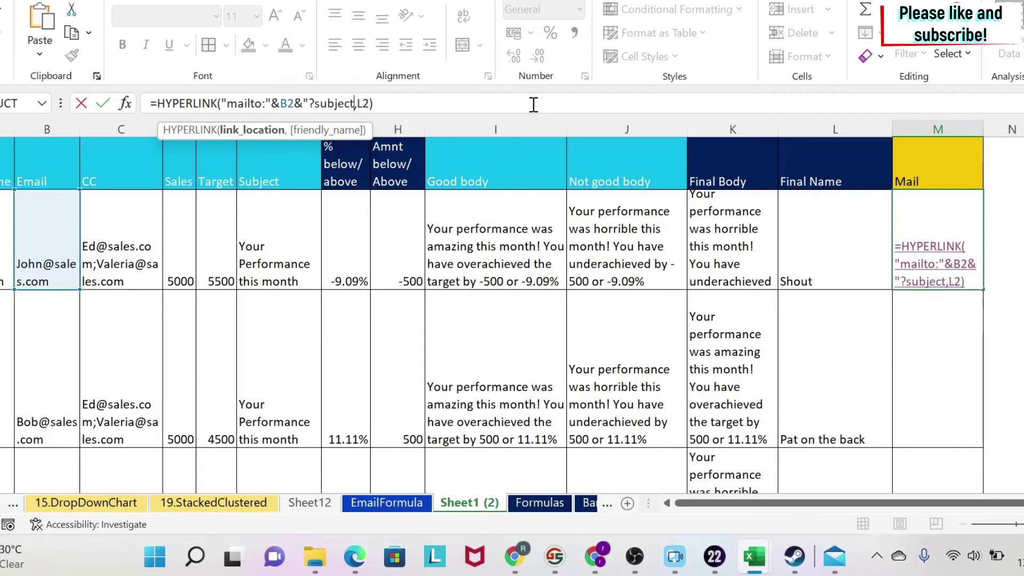
{"action": "type", "text": ":"}
{"action": "key", "text": "BackSpace"}
{"action": "type", "text": "=\"&"}
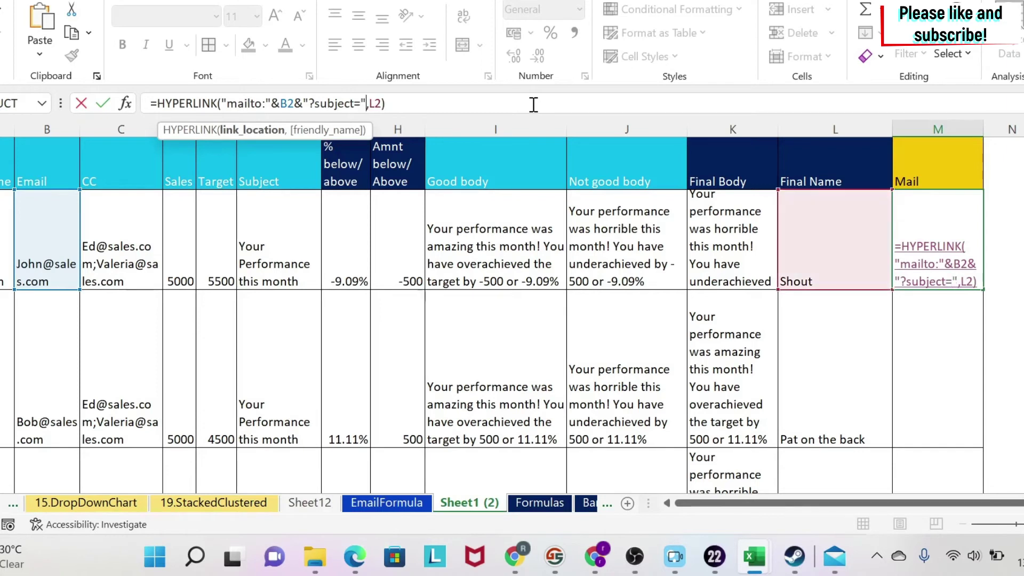
{"action": "left_click", "coordinate": [281, 231]}
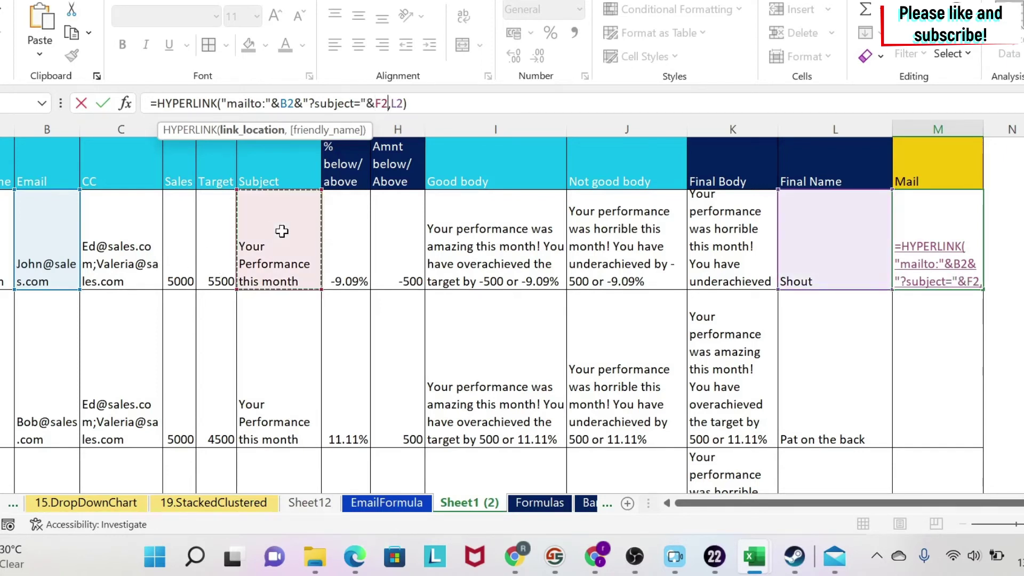
{"action": "key", "text": "Return"}
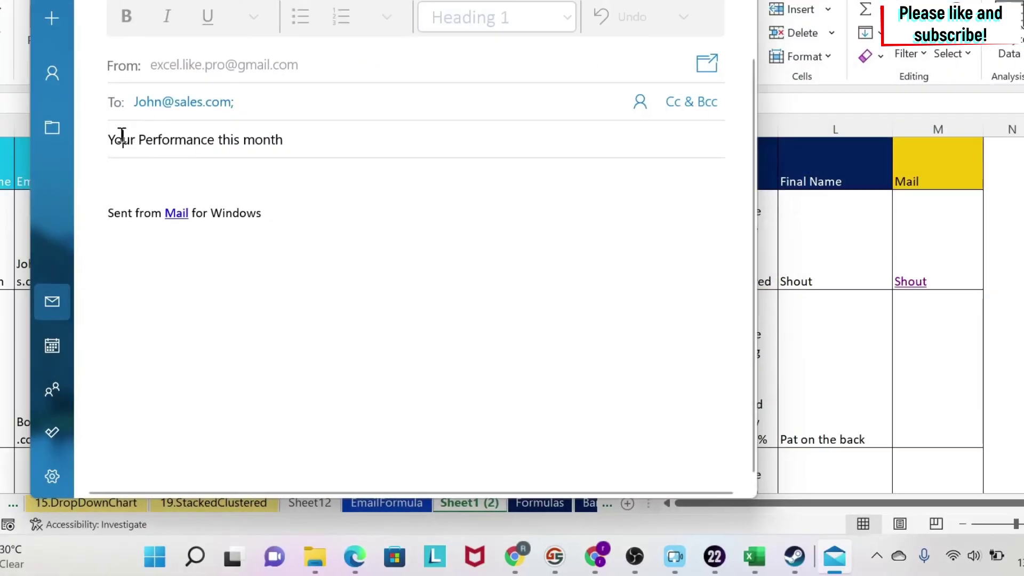
{"action": "left_click_drag", "start_coordinate": [122, 139], "coordinate": [285, 139]}
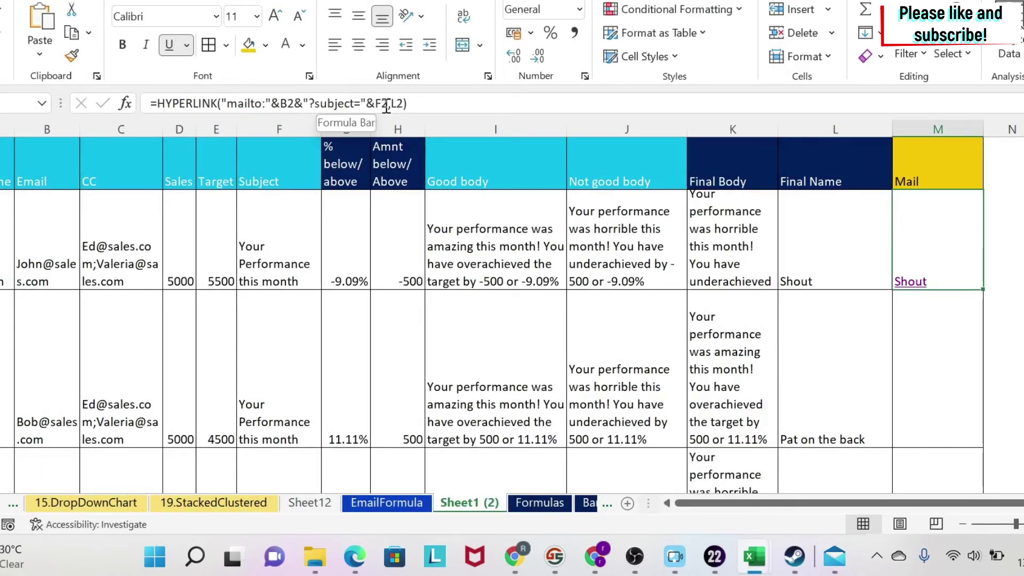
- Add &"&cc="&C2 after F2 in the M2 HYPERLINK formula and check the Cc recipients in the email draft
{"action": "left_click", "coordinate": [387, 104]}
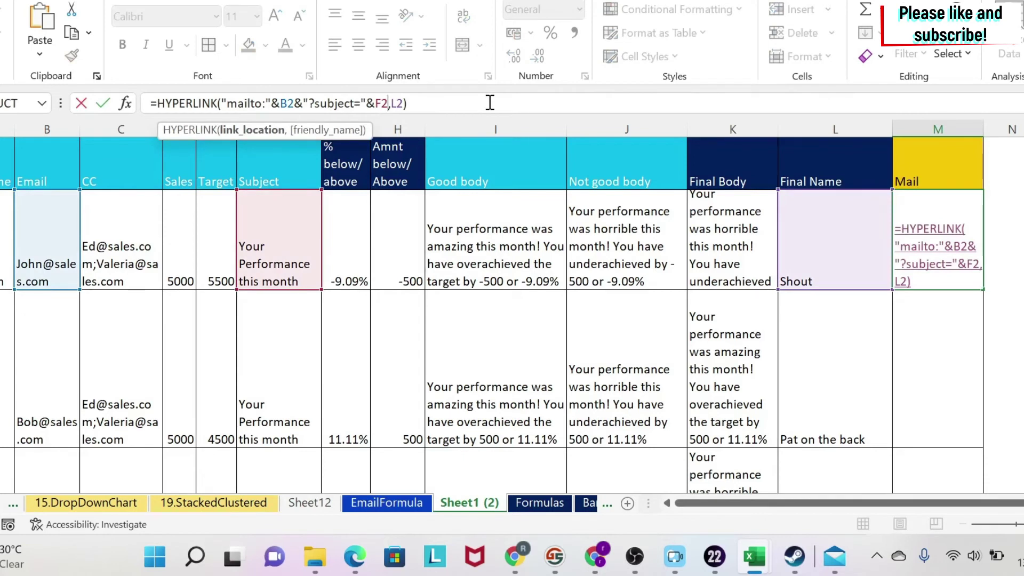
{"action": "type", "text": "&\""}
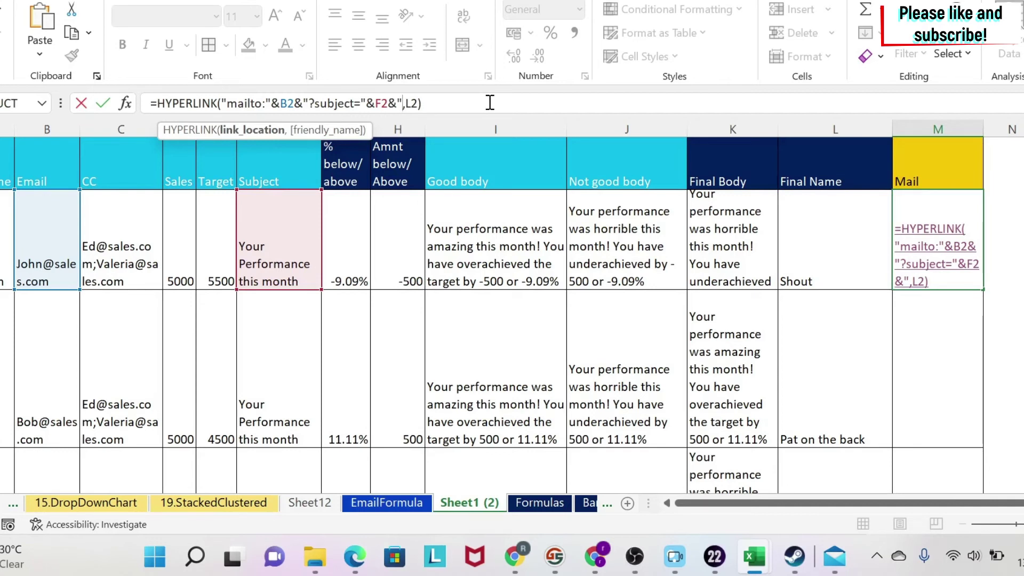
{"action": "type", "text": "&"}
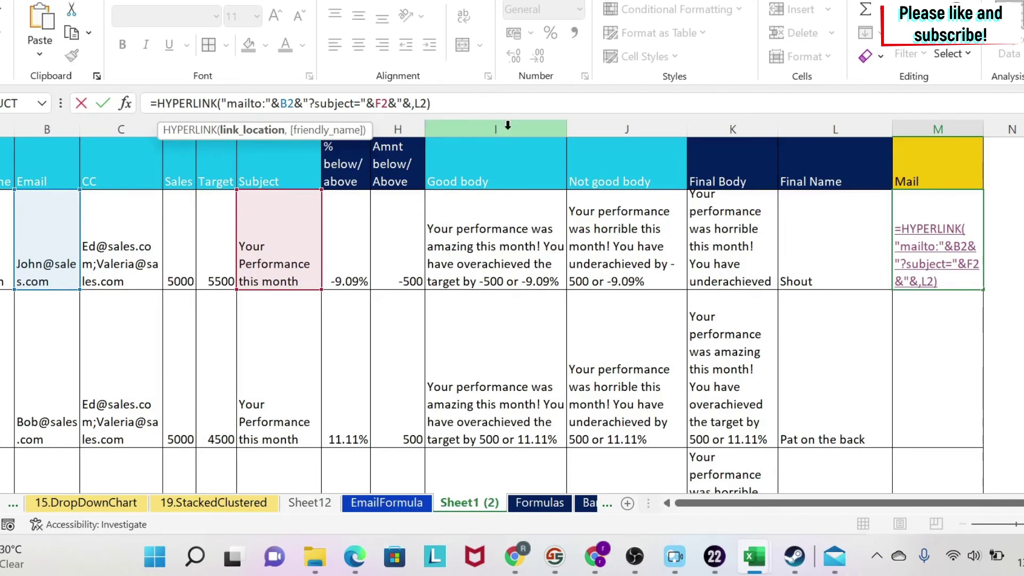
{"action": "type", "text": "cc=\""}
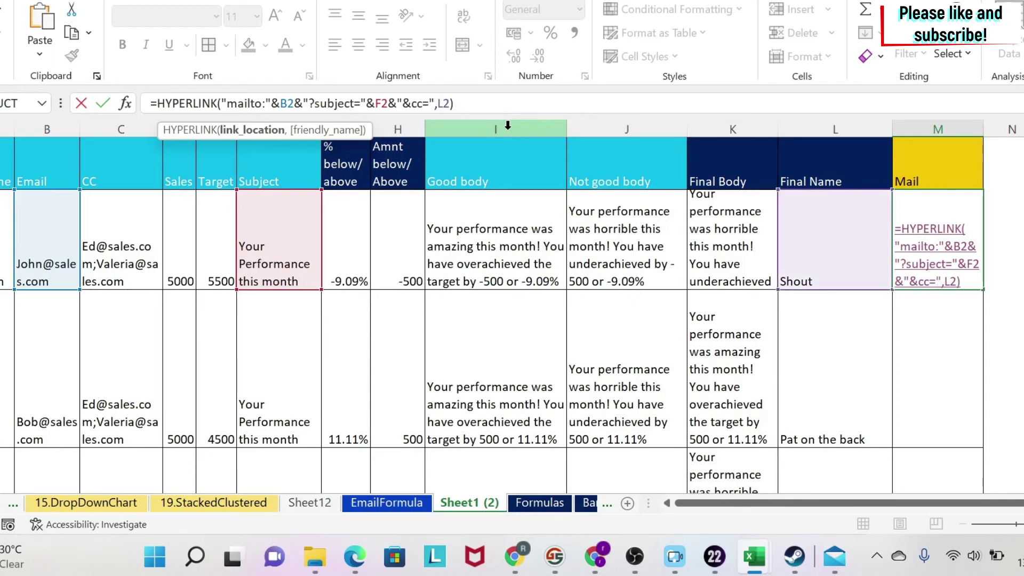
{"action": "type", "text": "&"}
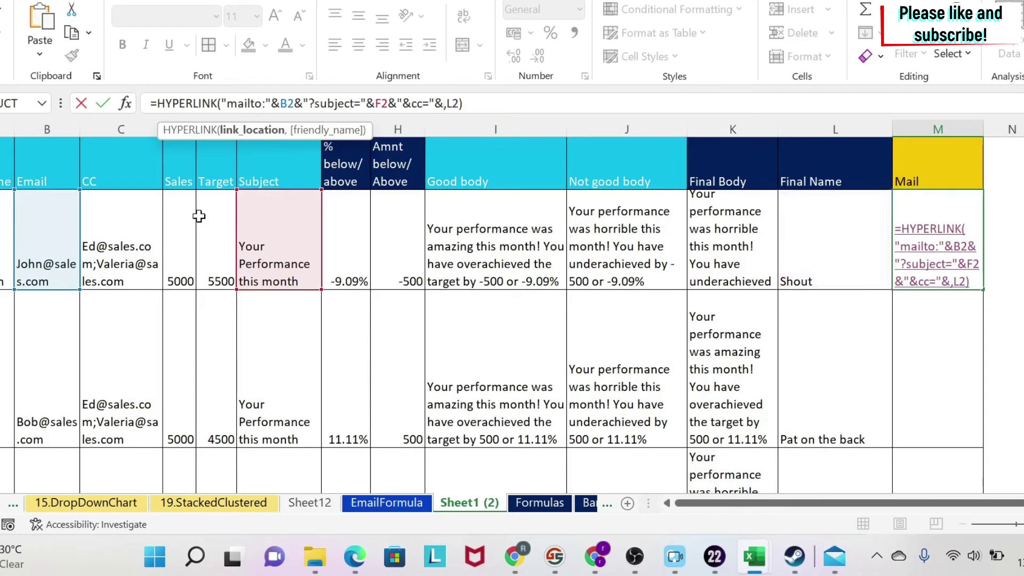
{"action": "left_click", "coordinate": [124, 227]}
{"action": "key", "text": "Return"}
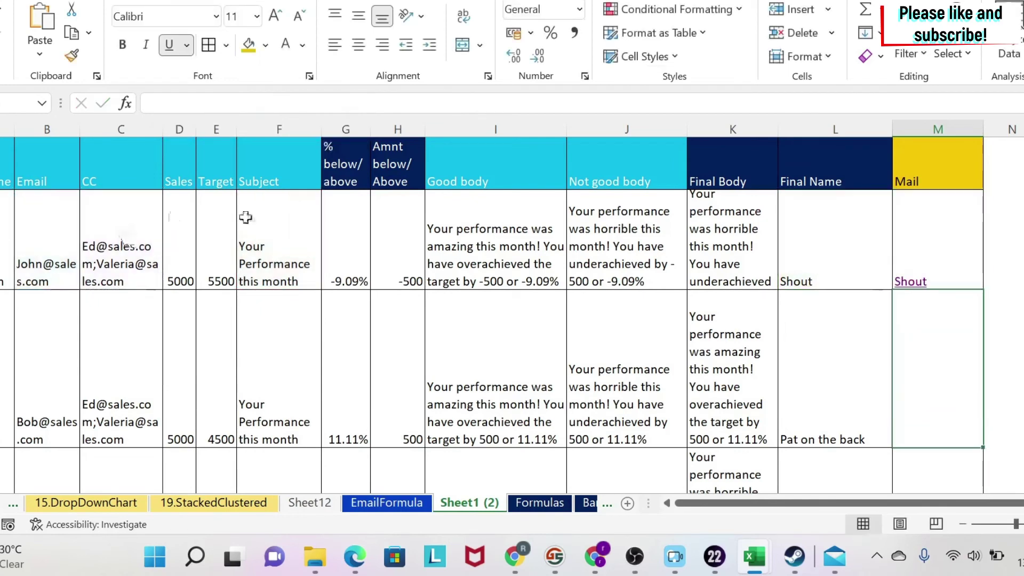
{"action": "left_click", "coordinate": [916, 284]}
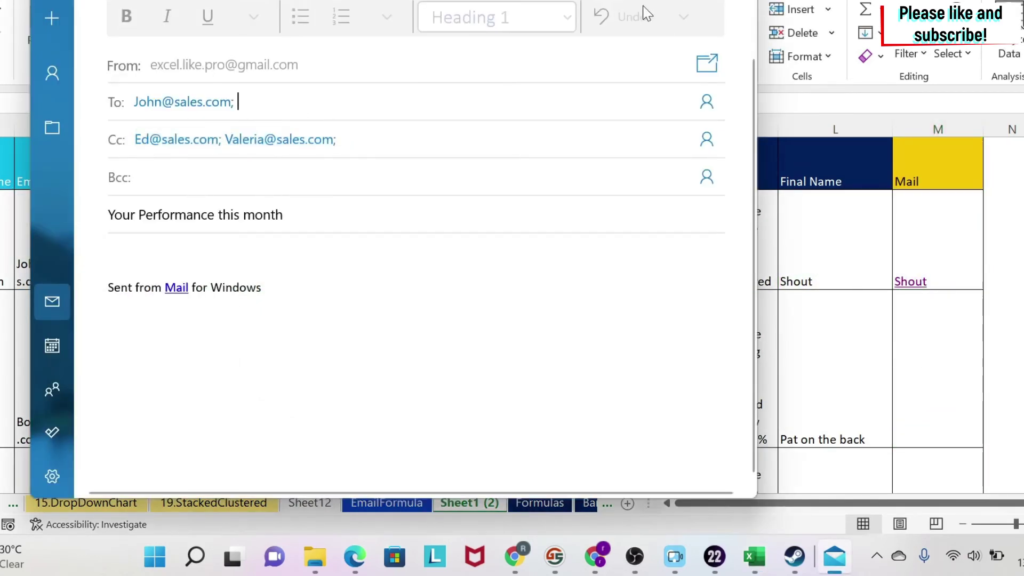
{"action": "left_click", "coordinate": [782, 206]}
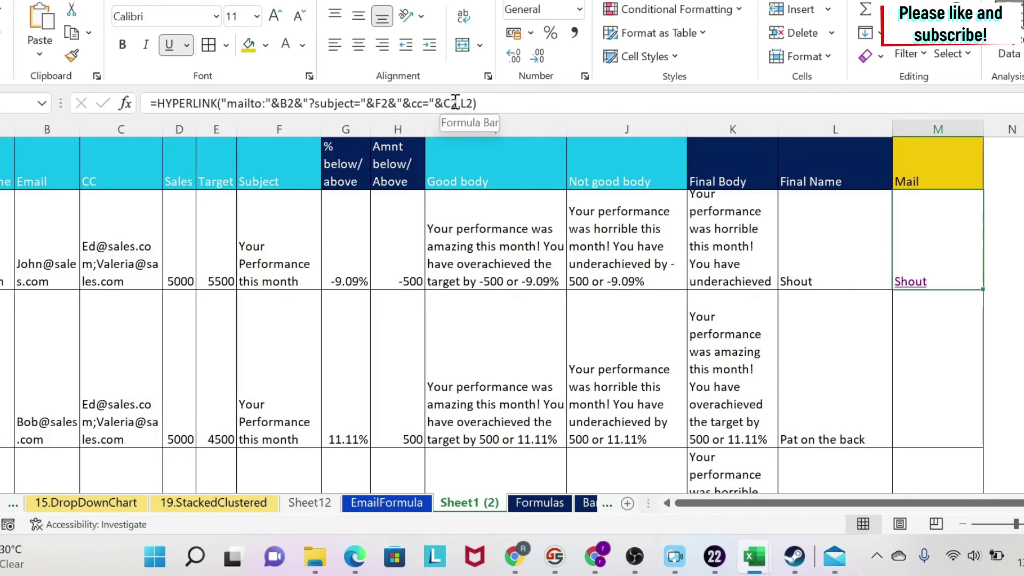
- Add &"&body="&K2 after C2 in the M2 HYPERLINK formula and check the message body in the email draft
{"action": "left_click", "coordinate": [594, 99]}
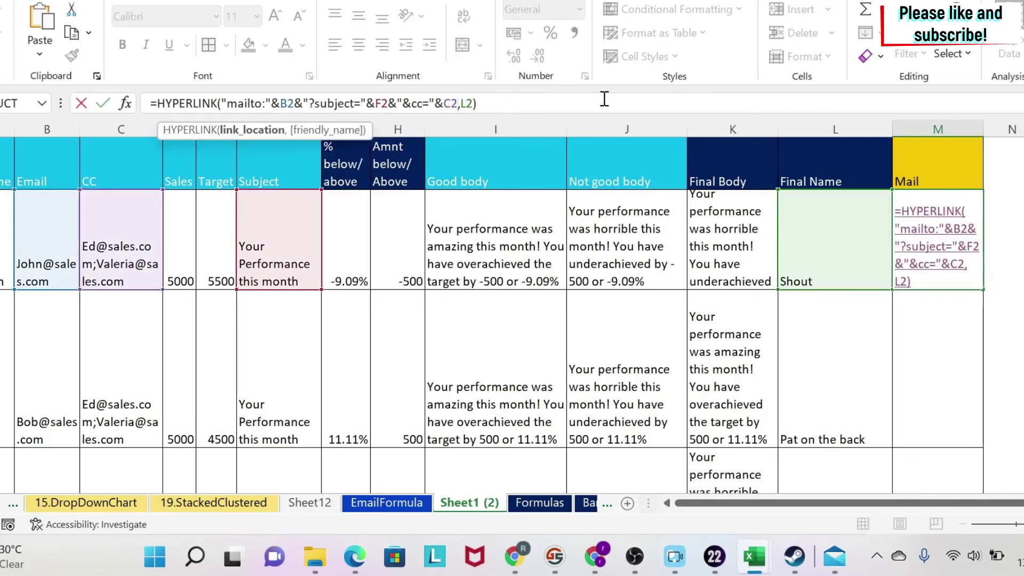
{"action": "type", "text": "&\"&body=\""}
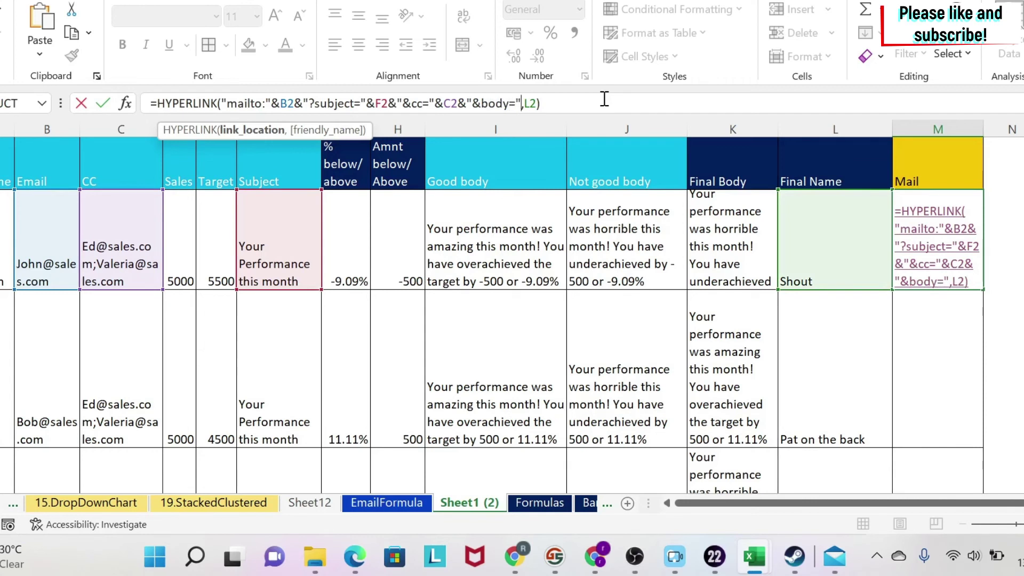
{"action": "type", "text": "&"}
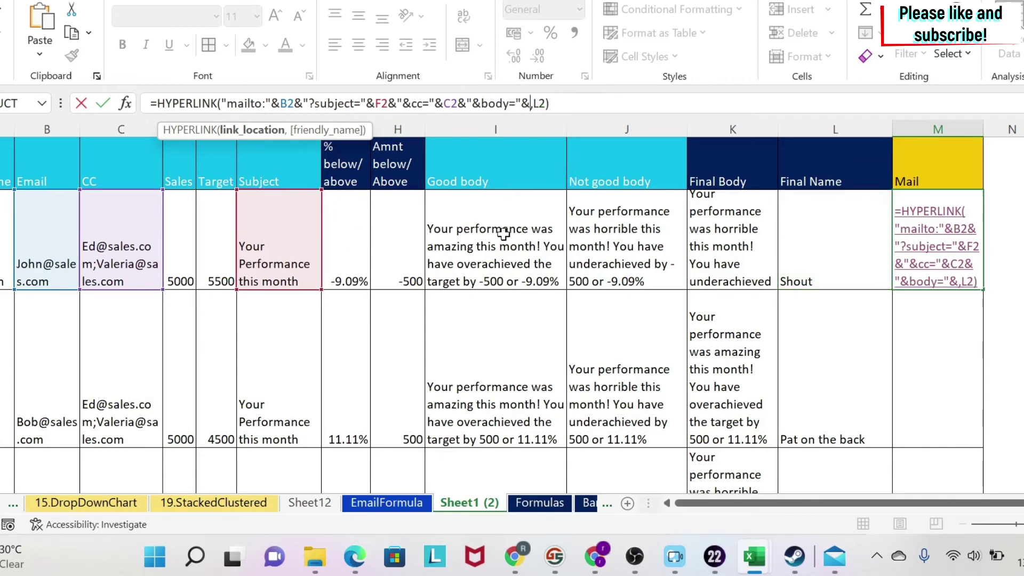
{"action": "left_click", "coordinate": [726, 231]}
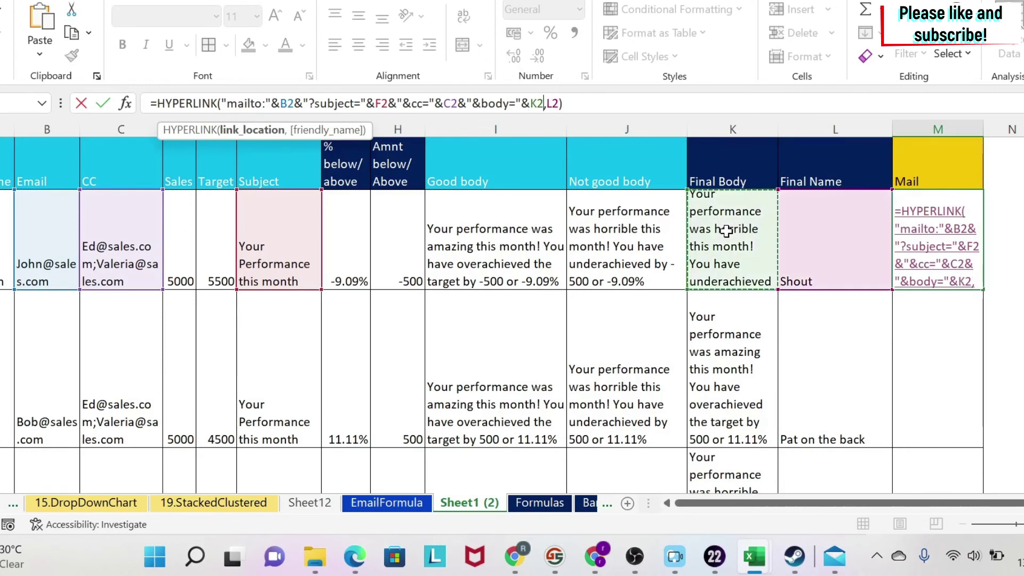
{"action": "key", "text": "Return"}
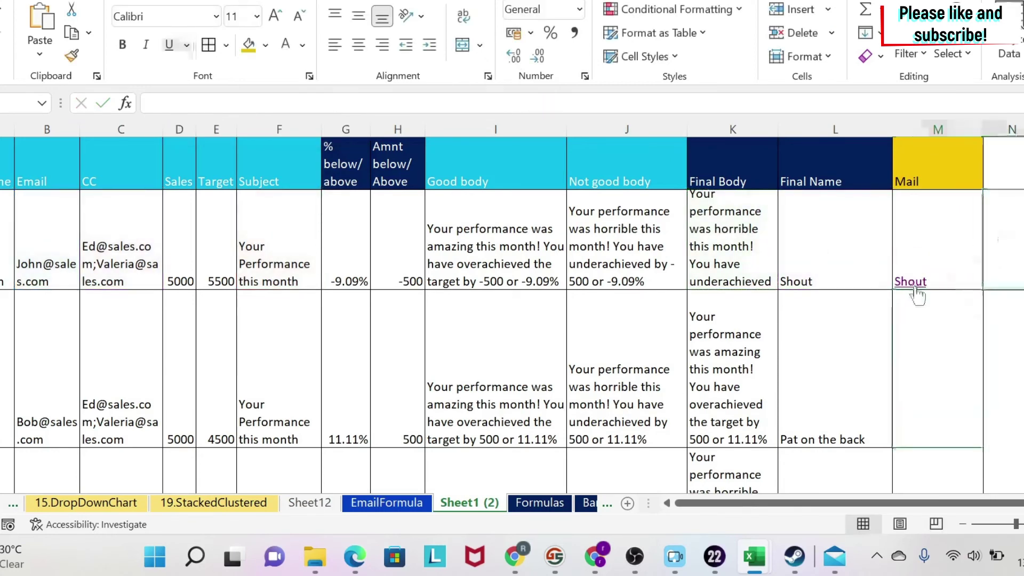
{"action": "left_click", "coordinate": [911, 282]}
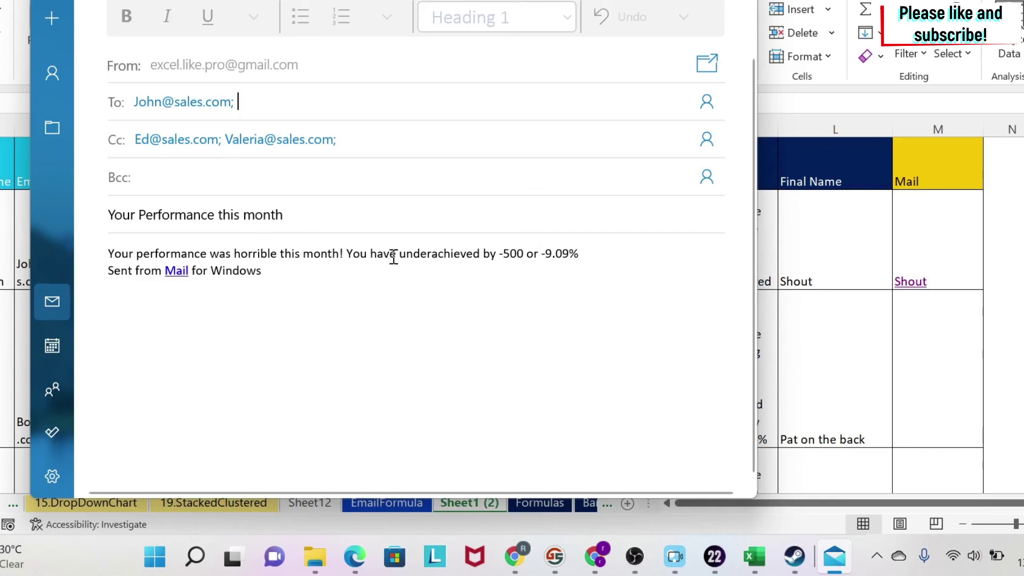
{"action": "left_click", "coordinate": [344, 255]}
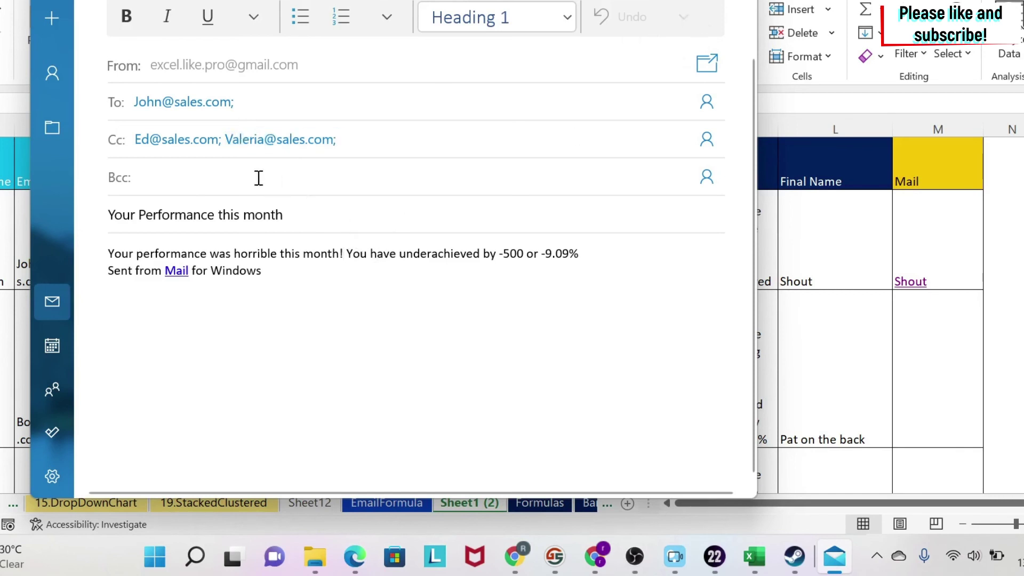
{"action": "left_click", "coordinate": [936, 194]}
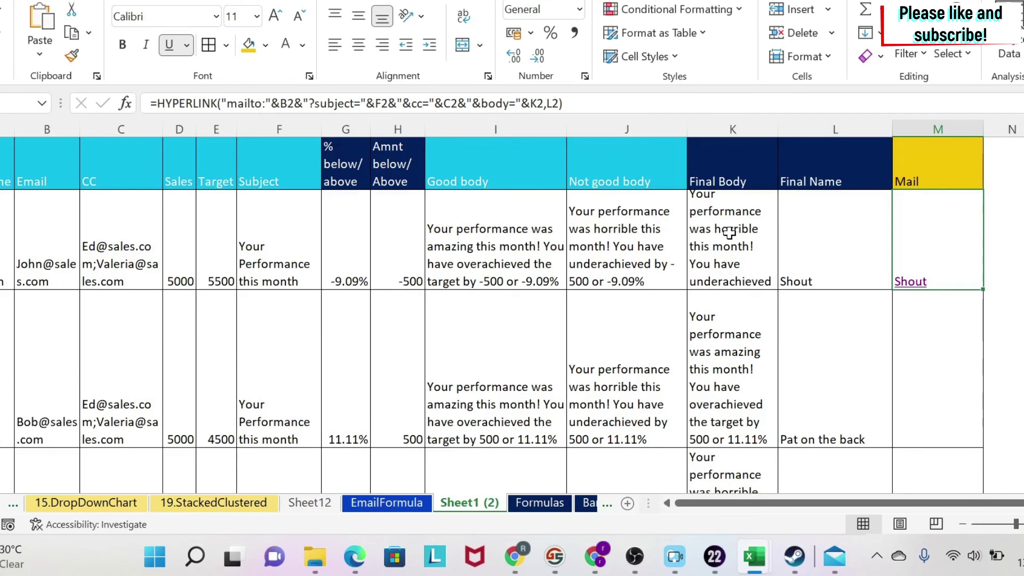
- Insert the line-break code %0A before "You have" in the Good body formula in I2
{"action": "left_click", "coordinate": [486, 229]}
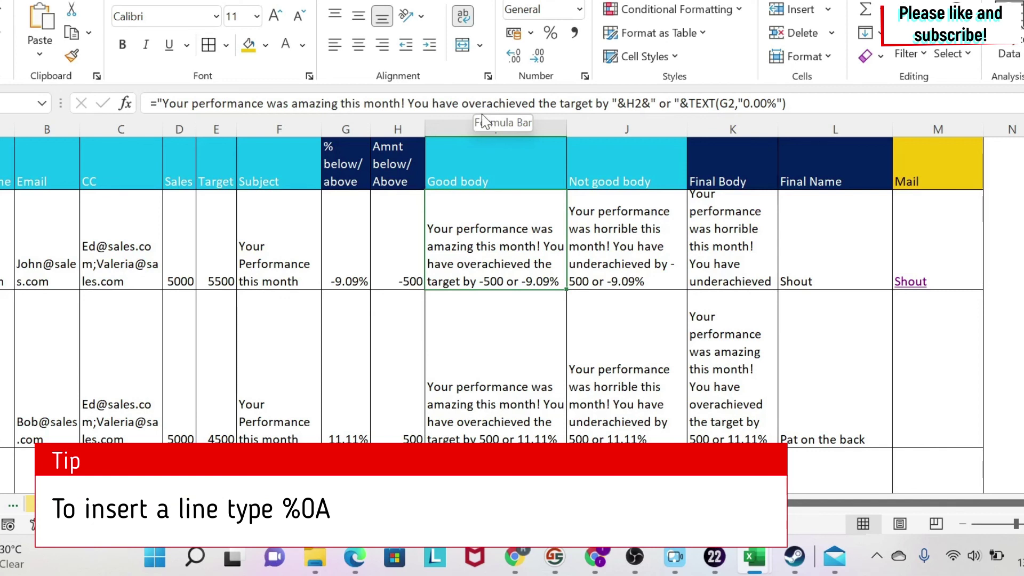
{"action": "left_click", "coordinate": [409, 103]}
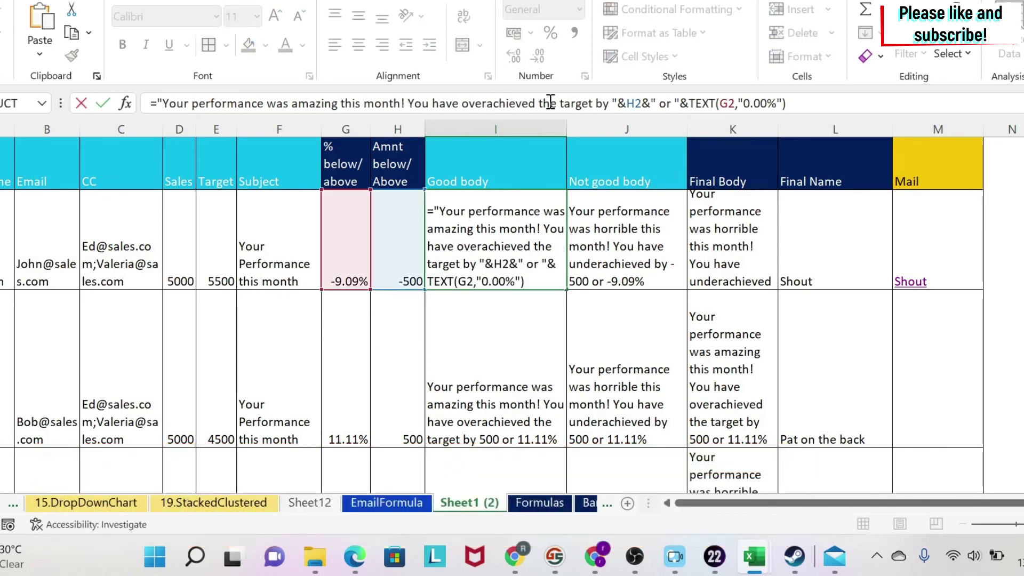
{"action": "type", "text": "%"}
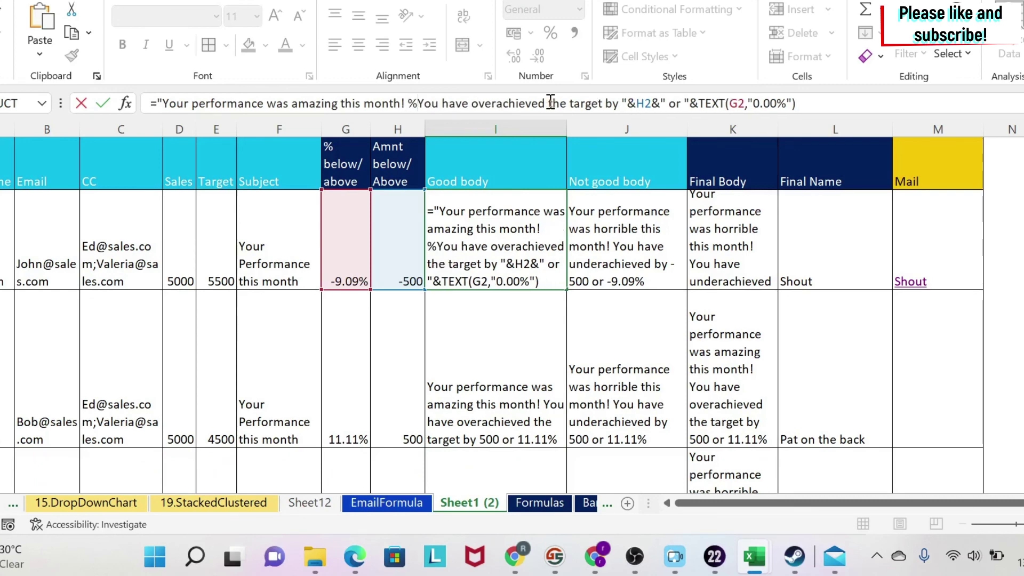
{"action": "type", "text": "0A"}
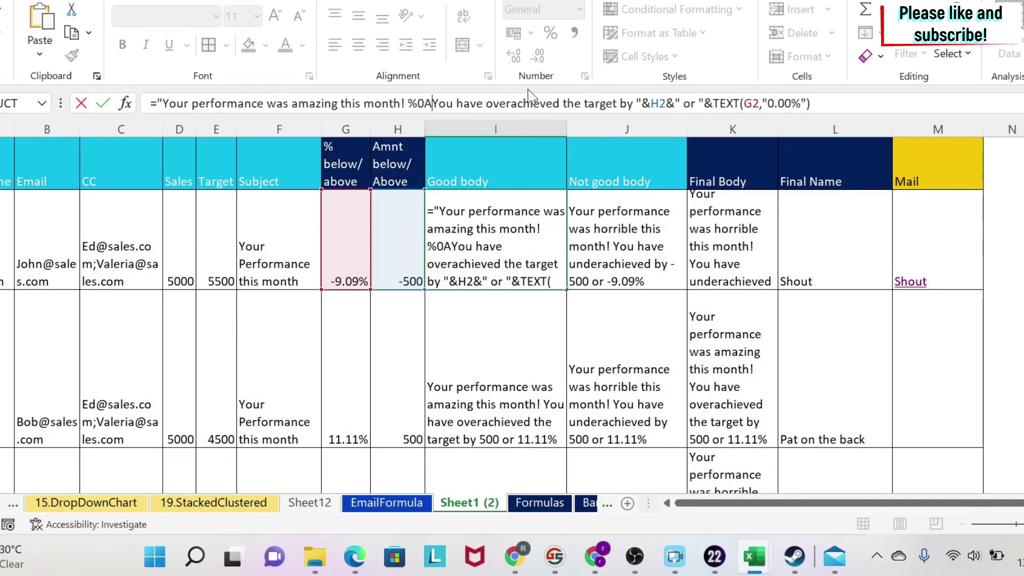
{"action": "key", "text": "Return"}
- Insert the line-break code %0A before "You have" in the Not good body formula in J2
{"action": "key", "text": "Up"}
{"action": "key", "text": "Right"}
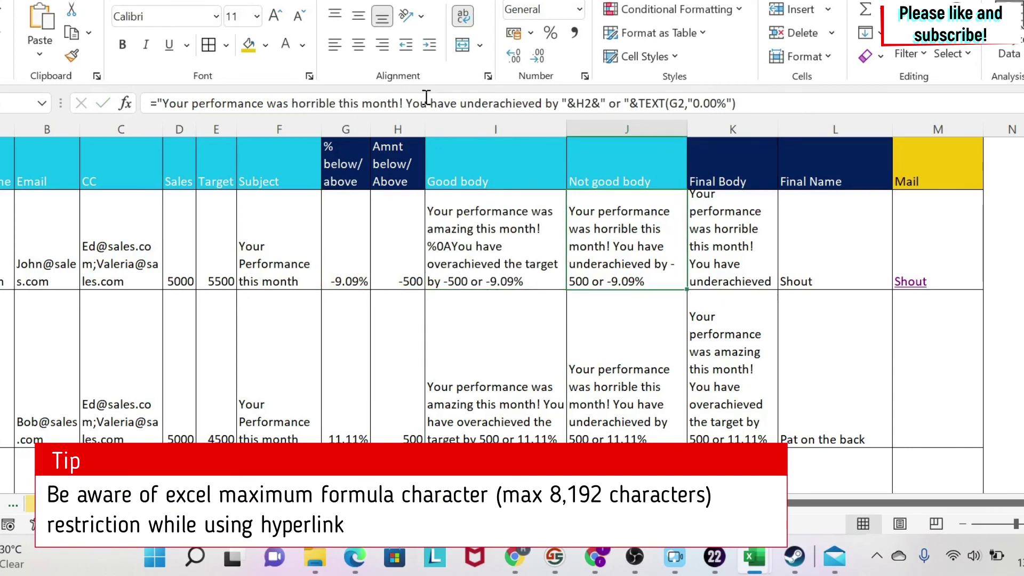
{"action": "left_click", "coordinate": [407, 101]}
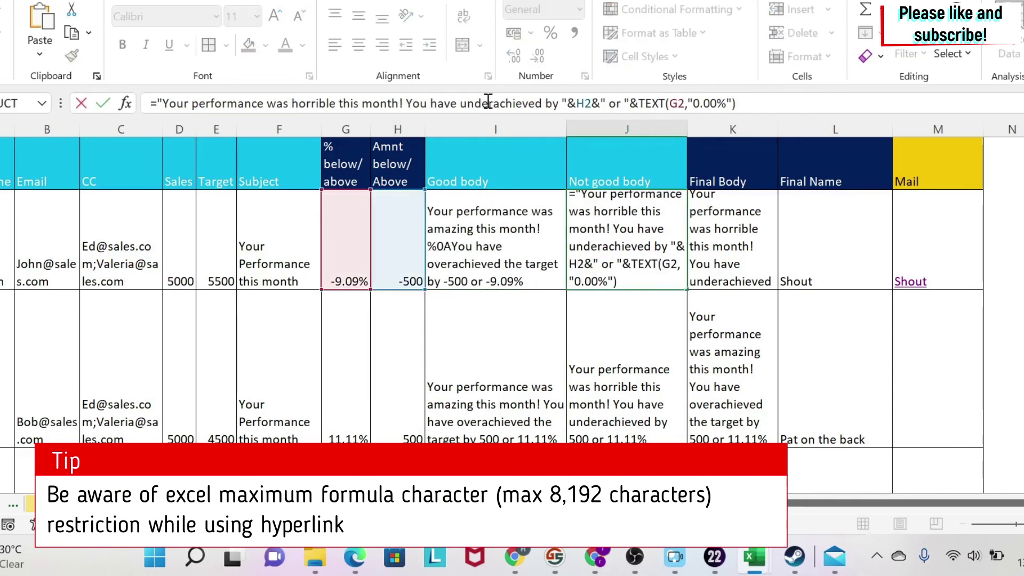
{"action": "type", "text": "%0A"}
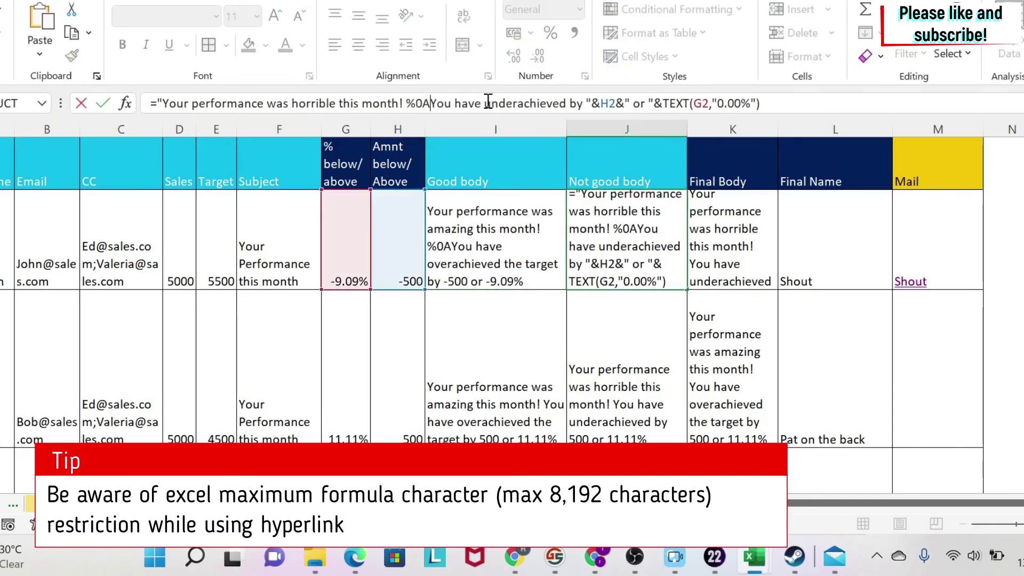
{"action": "key", "text": "Return"}
{"action": "left_click", "coordinate": [645, 223]}
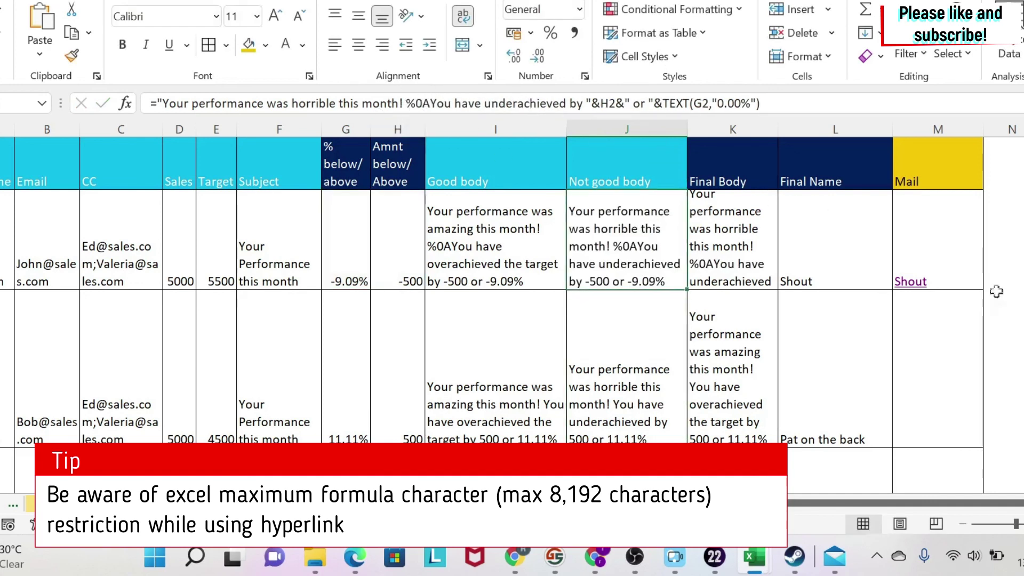
- Test the M2 mail link and check the line break in the email draft's body
{"action": "left_click", "coordinate": [1009, 274]}
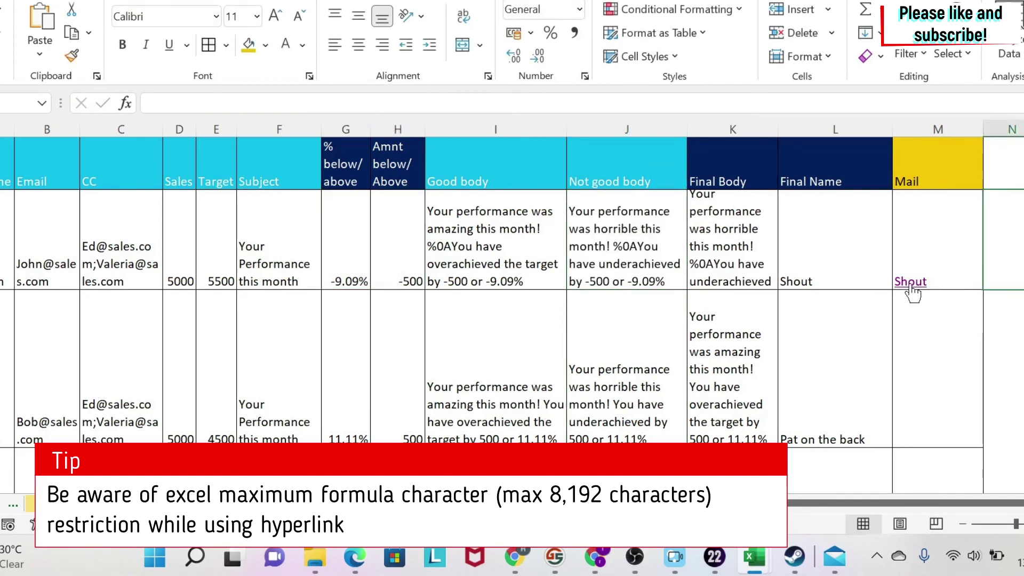
{"action": "mouse_move", "coordinate": [913, 292]}
{"action": "left_click", "coordinate": [913, 283]}
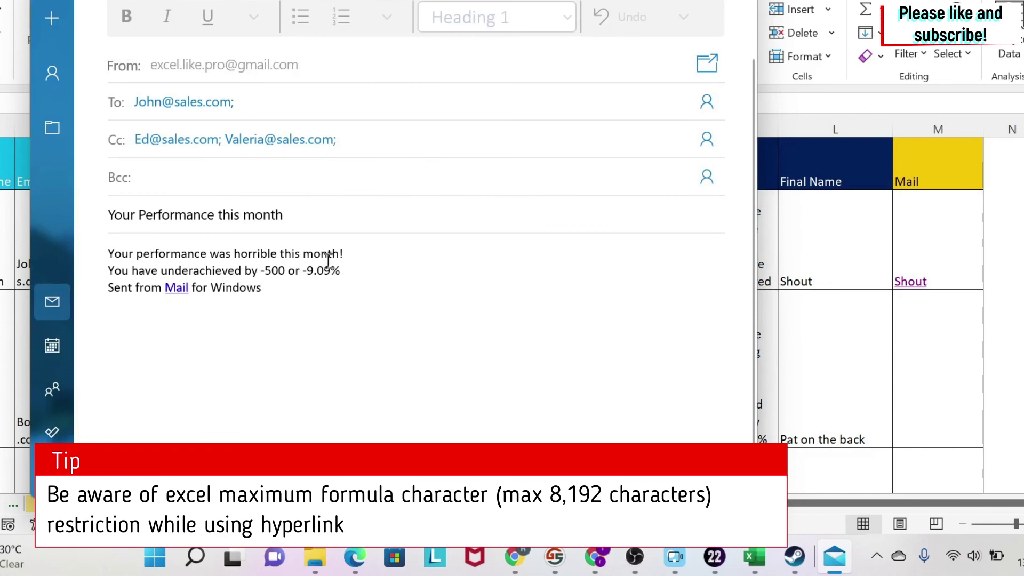